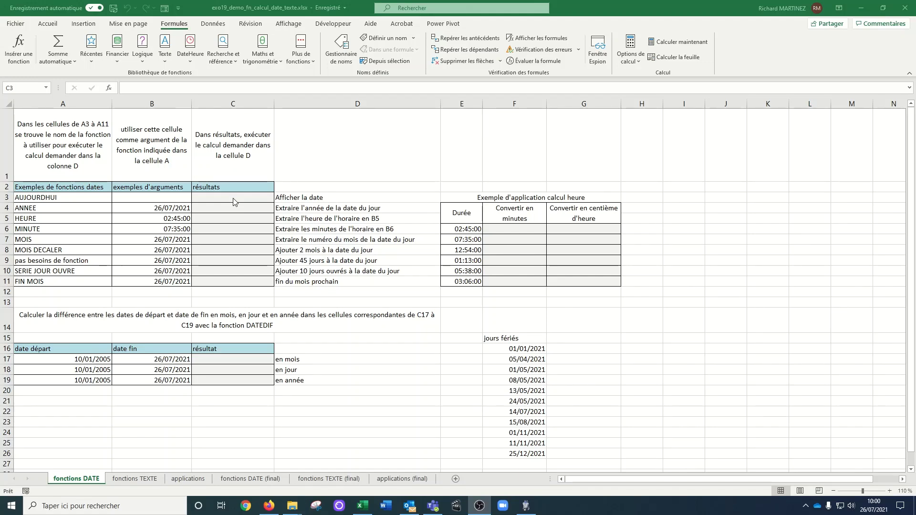
Insert the AUJOURDHUI function in cell C3 using the function arguments dialog, and clear the cell again.
{"action": "left_click", "coordinate": [233, 197]}
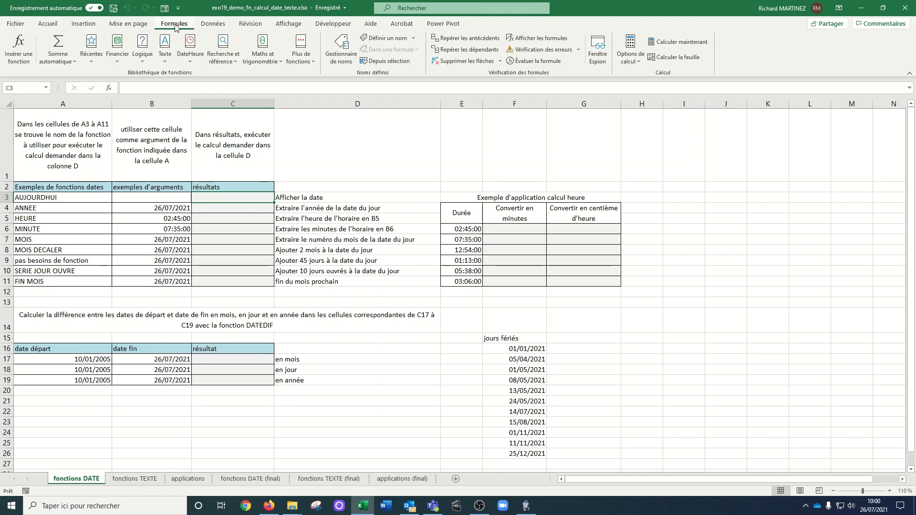
{"action": "left_click", "coordinate": [189, 51]}
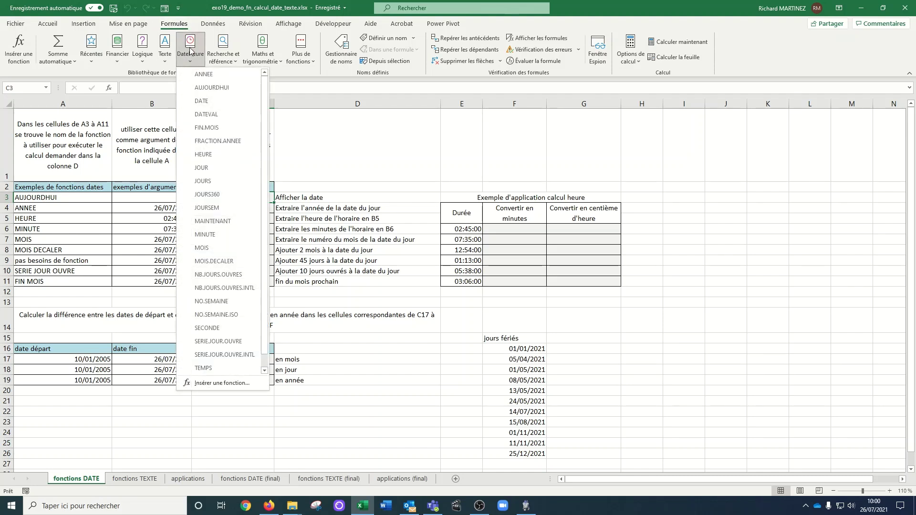
{"action": "left_click", "coordinate": [205, 87]}
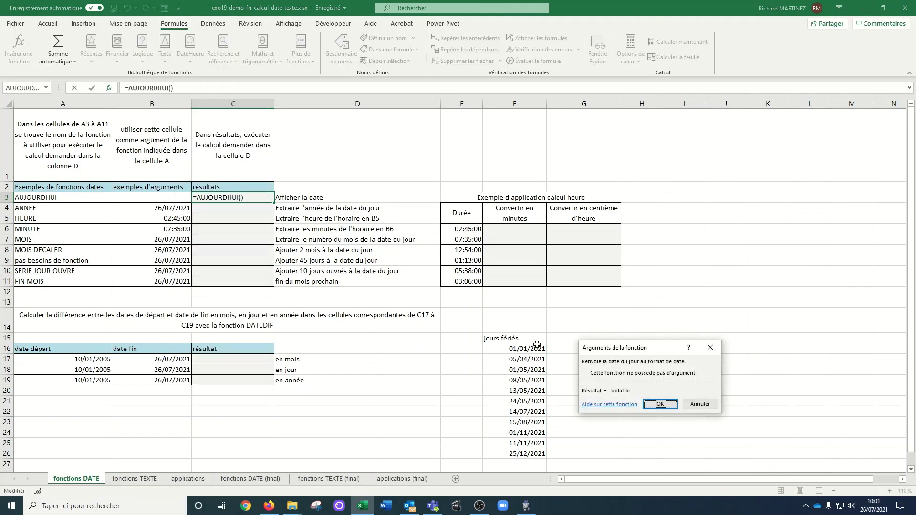
{"action": "left_click_drag", "start_coordinate": [644, 347], "coordinate": [291, 137]}
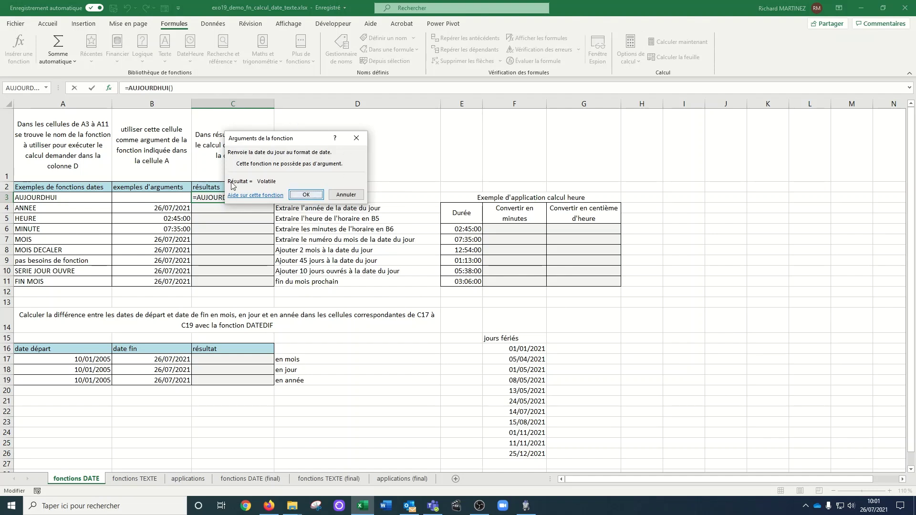
{"action": "left_click", "coordinate": [297, 195]}
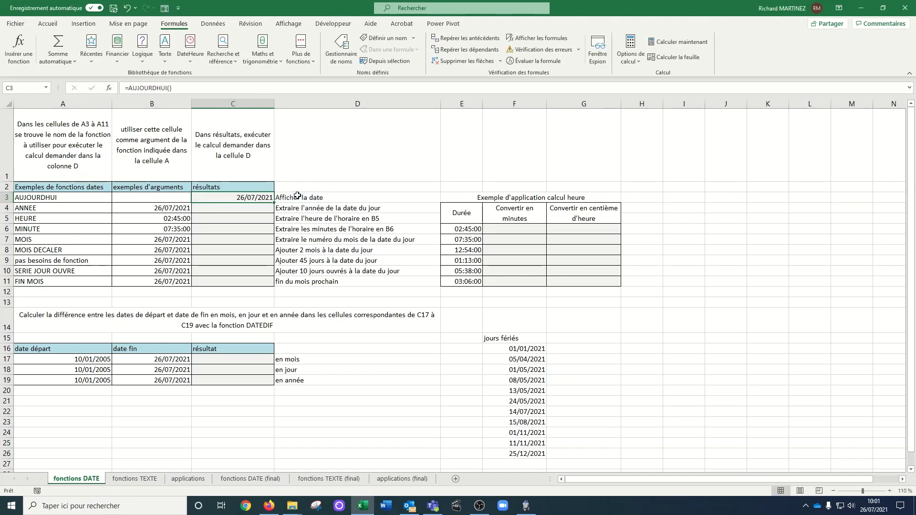
{"action": "key", "text": "Delete"}
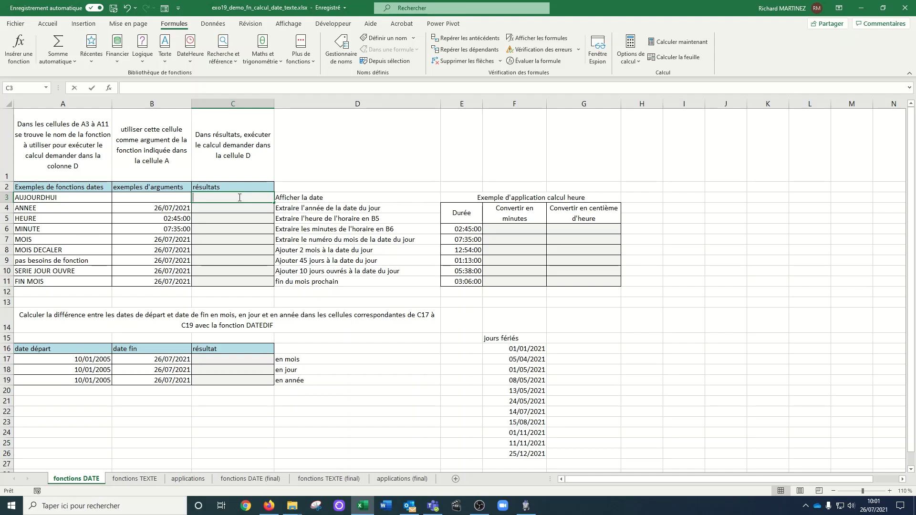
Enter the formula =AUJOURDHUI() directly in cell C3 to display the current date.
{"action": "type", "text": "=auj"}
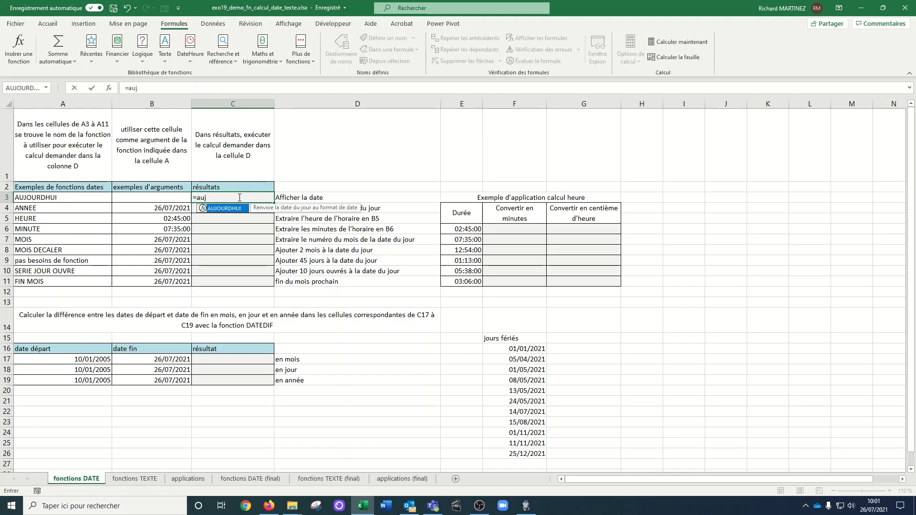
{"action": "key", "text": "Tab"}
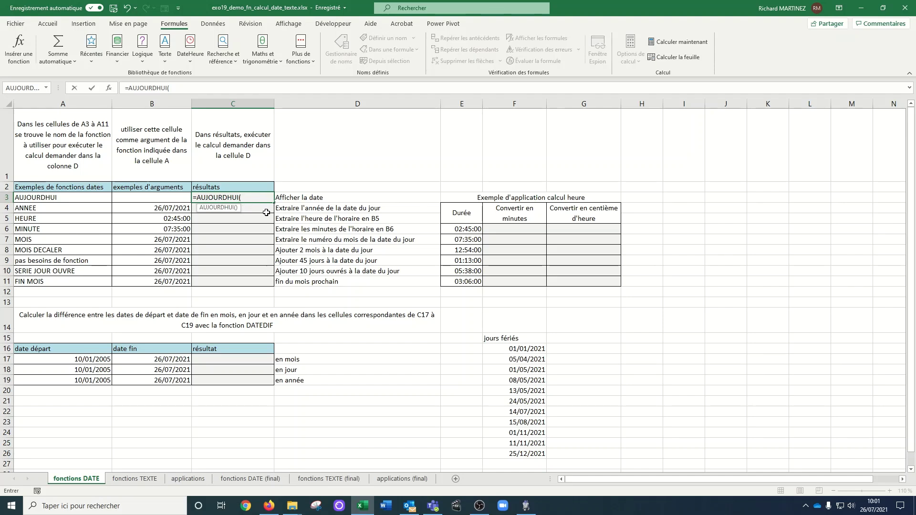
{"action": "type", "text": ")"}
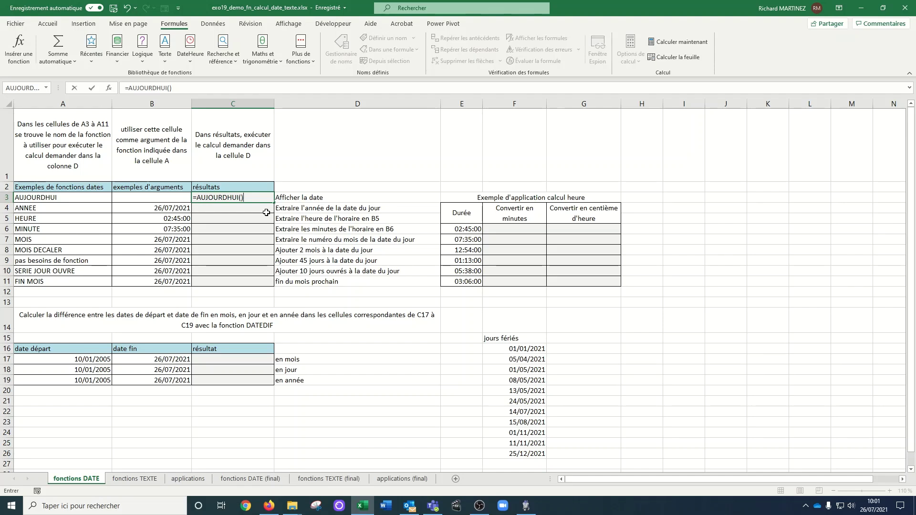
{"action": "key", "text": "Return"}
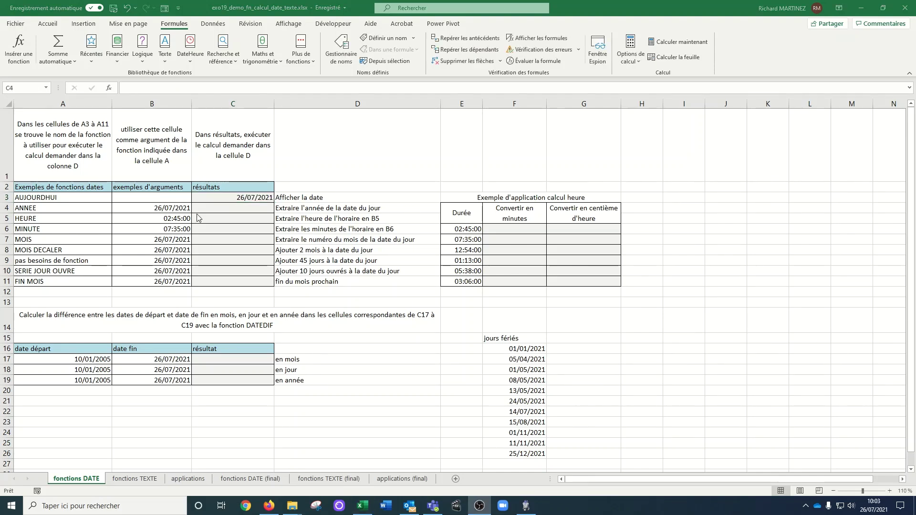
Insert the ANNEE function in cell C4 with B4 as its argument to extract the year.
{"action": "left_click", "coordinate": [218, 207]}
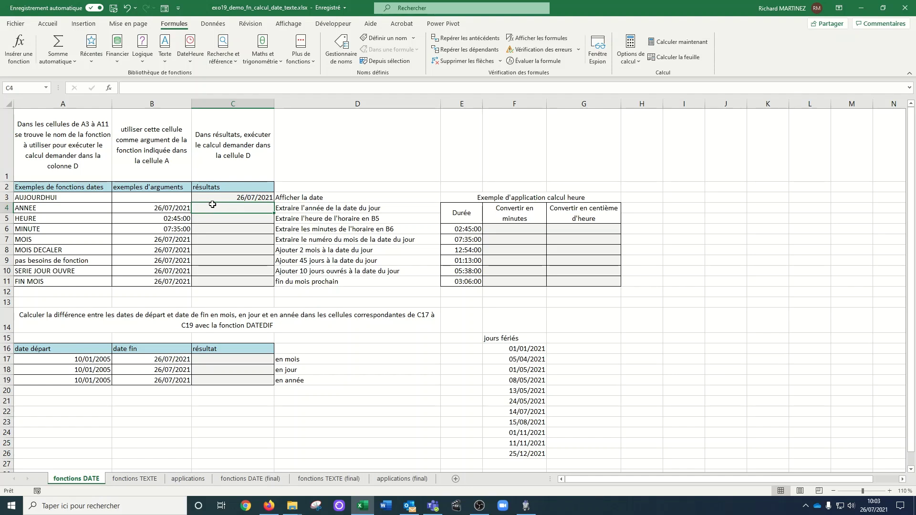
{"action": "left_click", "coordinate": [193, 58]}
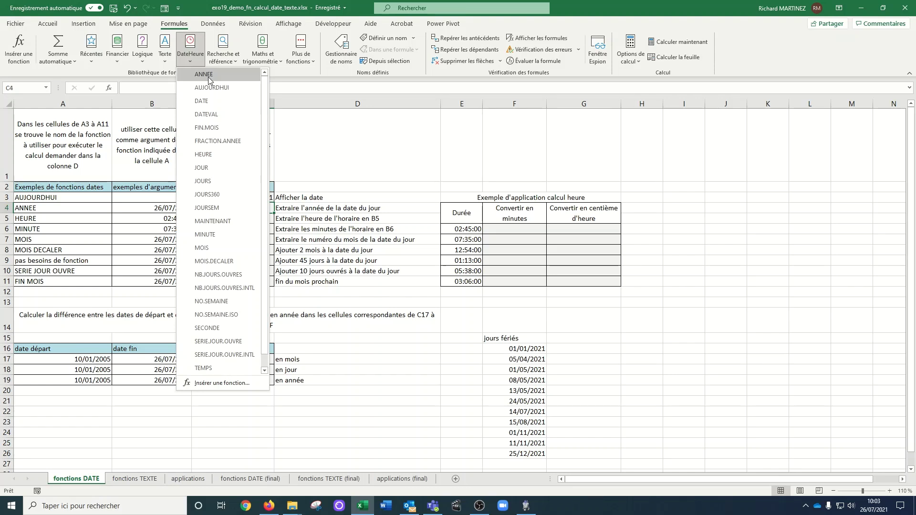
{"action": "left_click", "coordinate": [208, 75]}
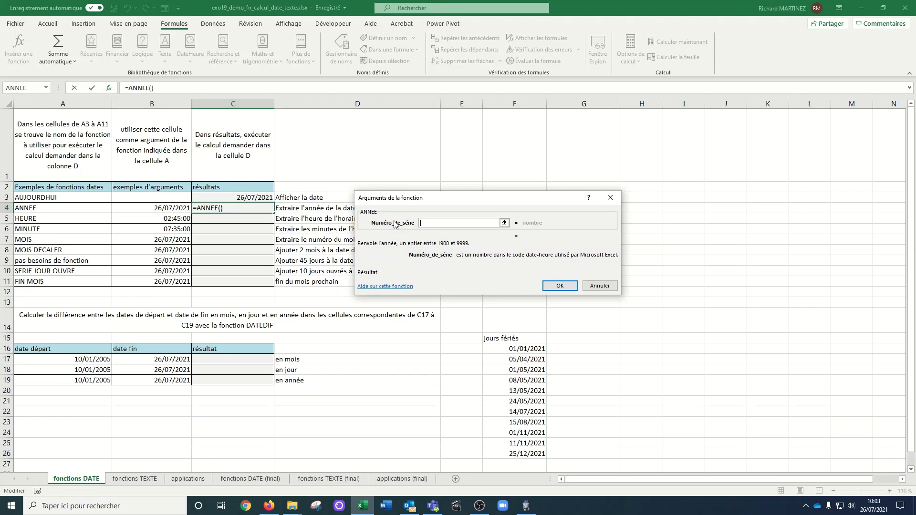
{"action": "left_click", "coordinate": [170, 208]}
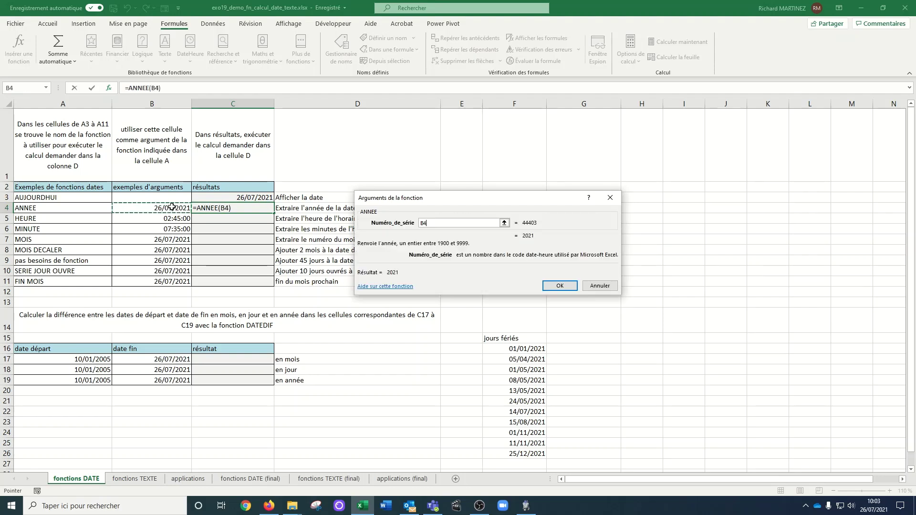
{"action": "left_click", "coordinate": [557, 287]}
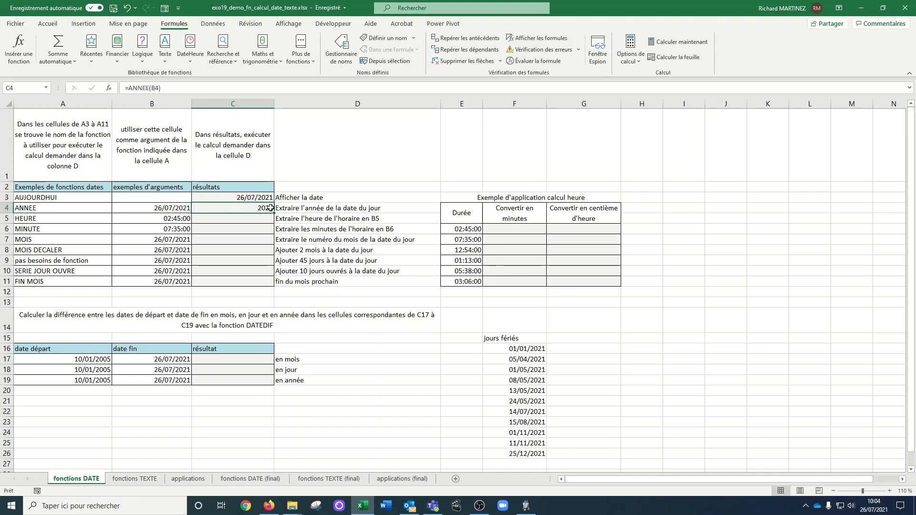
Examine the available number formats for the date in B4, including its Standard serial number.
{"action": "left_click", "coordinate": [176, 206]}
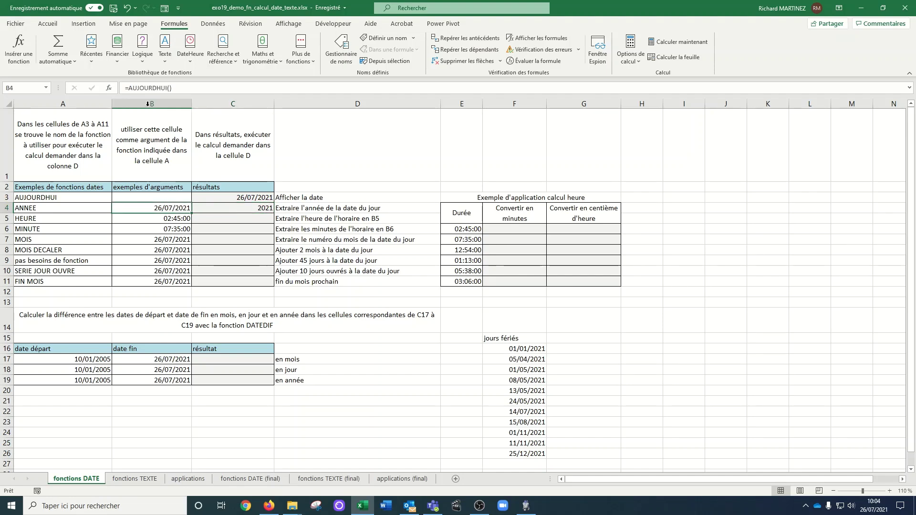
{"action": "left_click", "coordinate": [48, 23]}
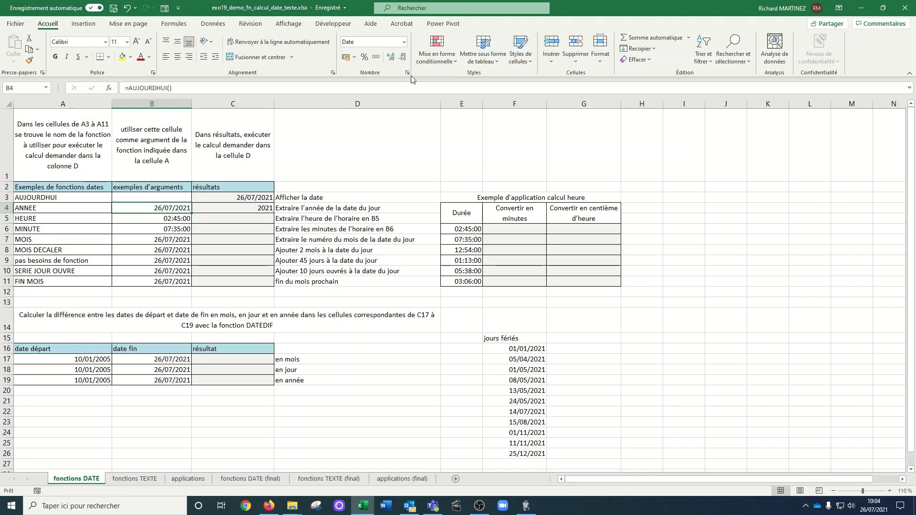
{"action": "left_click", "coordinate": [404, 42]}
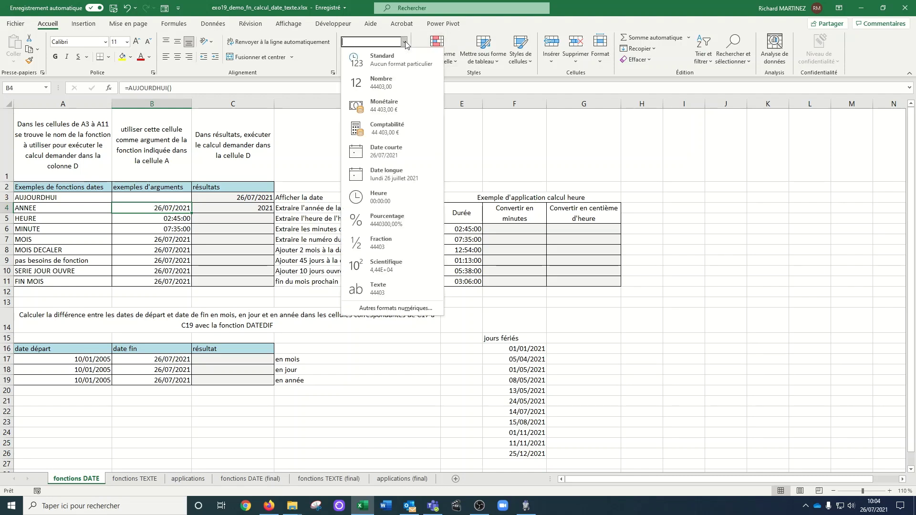
{"action": "left_click", "coordinate": [394, 64]}
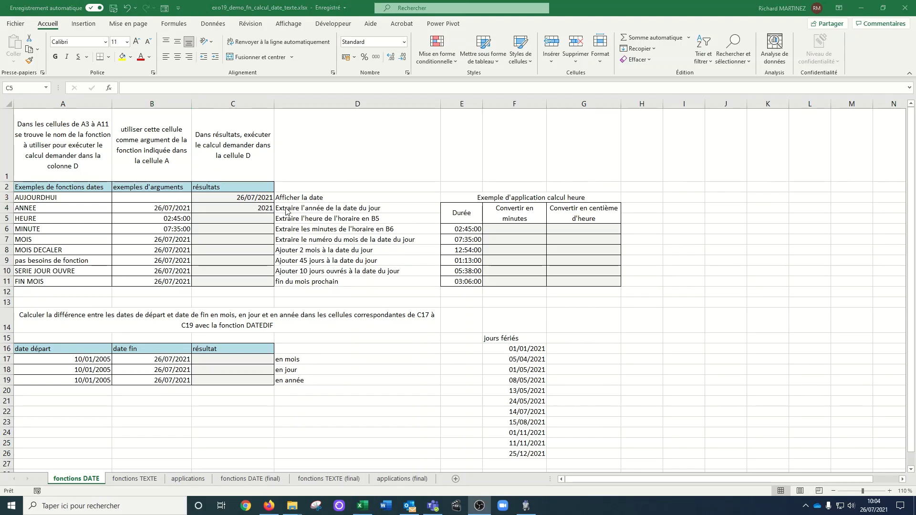
Insert the HEURE function in cell C5 with B5 as its argument to extract the hour.
{"action": "left_click", "coordinate": [258, 218]}
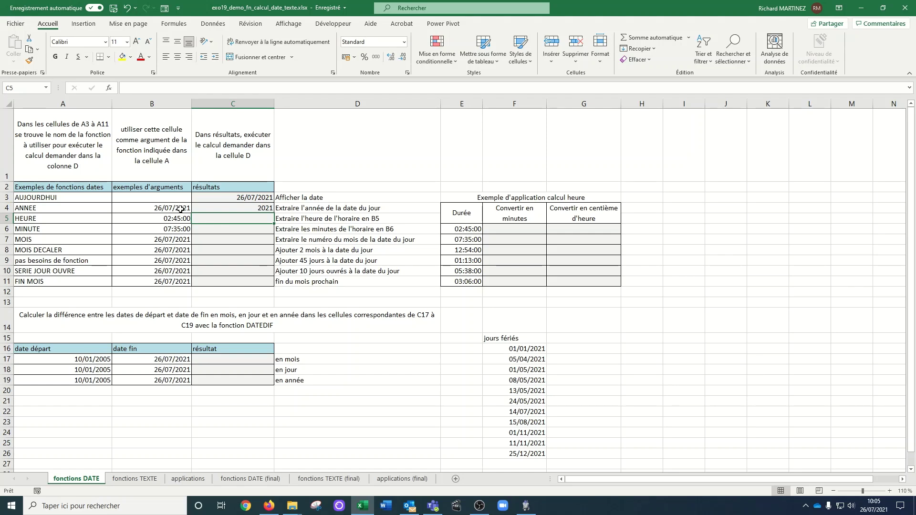
{"action": "left_click", "coordinate": [174, 24]}
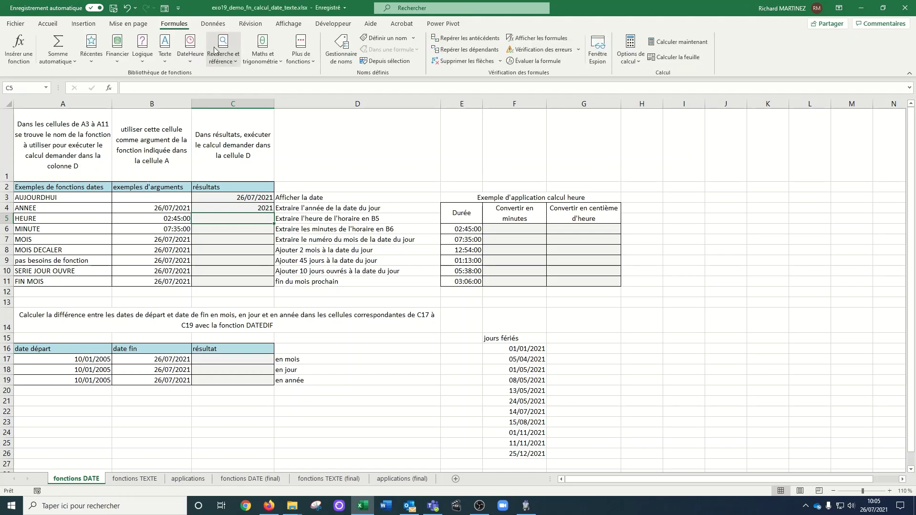
{"action": "left_click", "coordinate": [190, 48]}
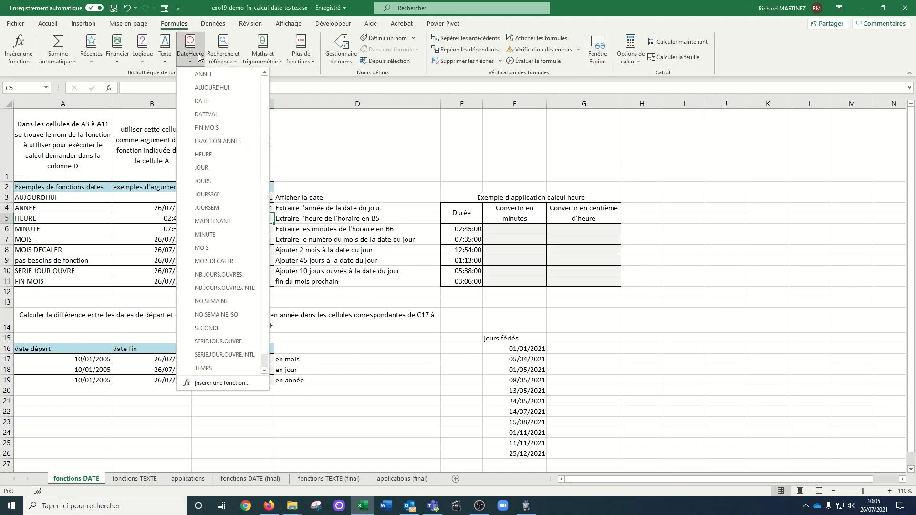
{"action": "left_click", "coordinate": [208, 154]}
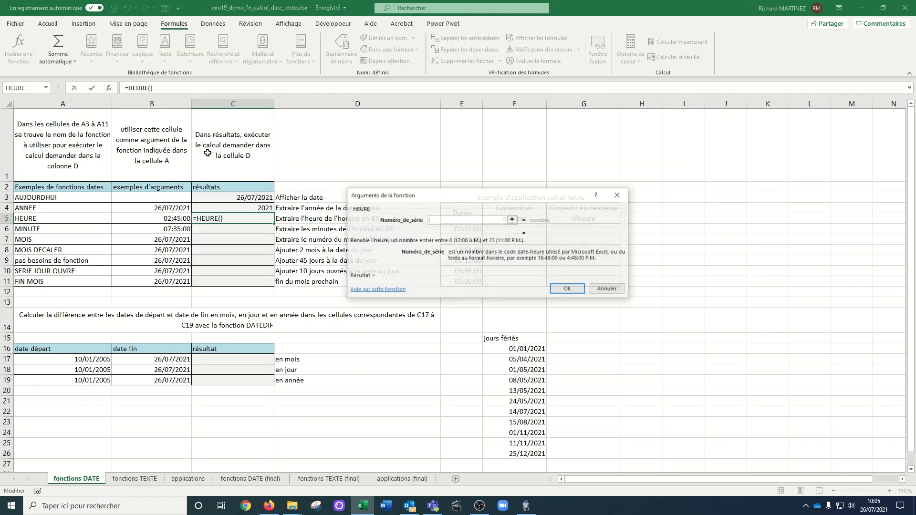
{"action": "left_click", "coordinate": [173, 220]}
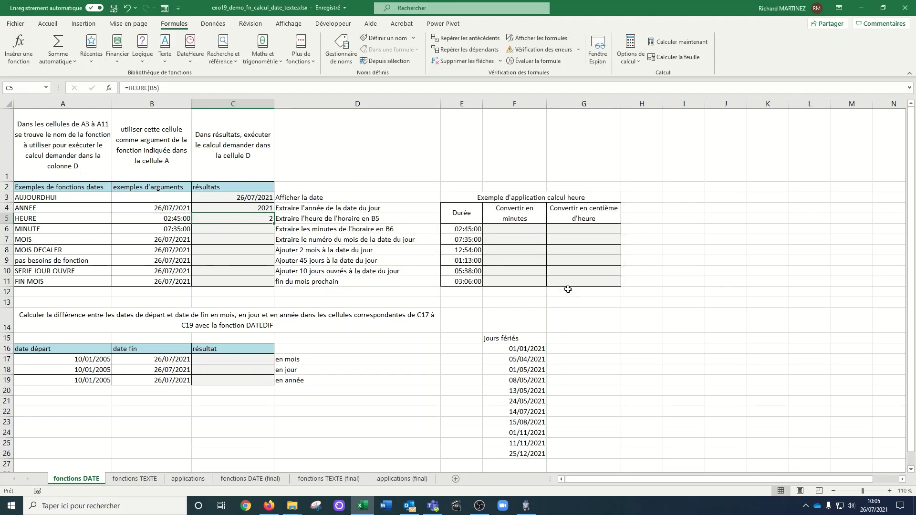
{"action": "left_click", "coordinate": [568, 290]}
Examine the number format of the time in cell B5.
{"action": "left_click", "coordinate": [160, 215]}
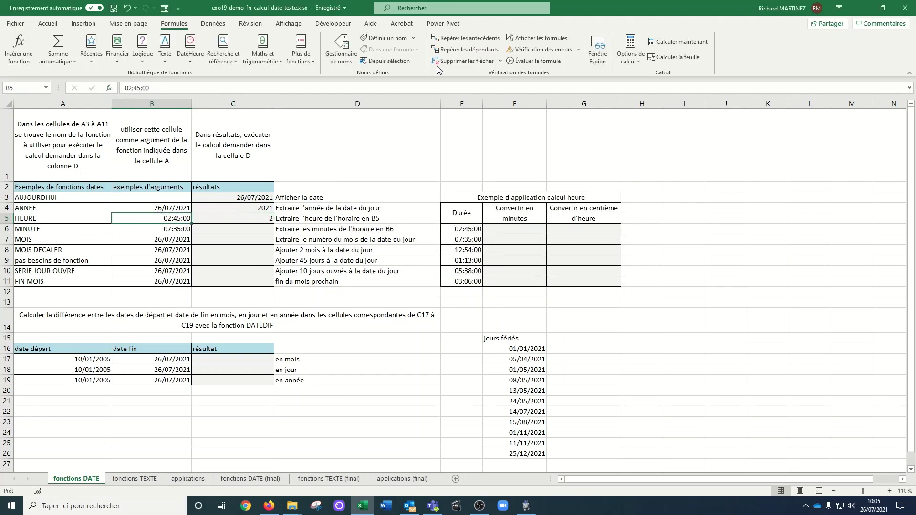
{"action": "left_click", "coordinate": [48, 24]}
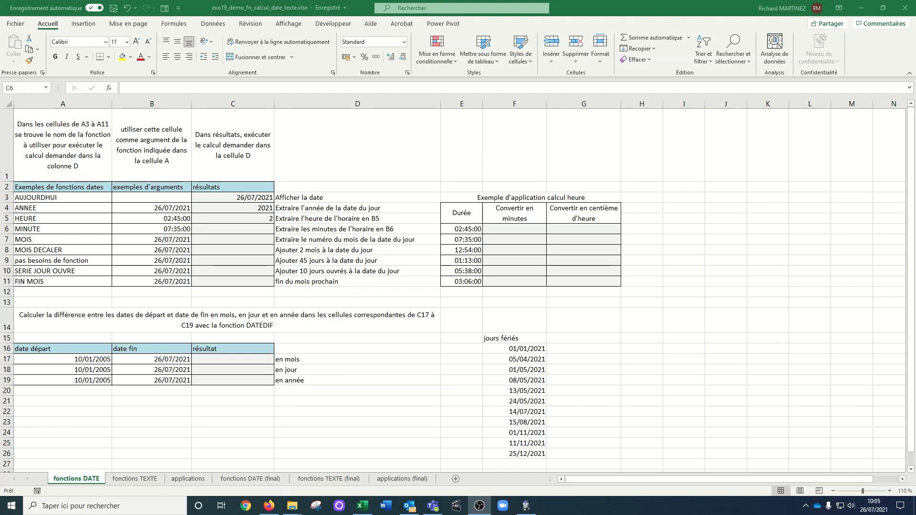
Enter the formula =MINUTE(B6) in cell C6 to extract the minutes of the time in B6.
{"action": "left_click", "coordinate": [224, 231]}
{"action": "left_click", "coordinate": [261, 230]}
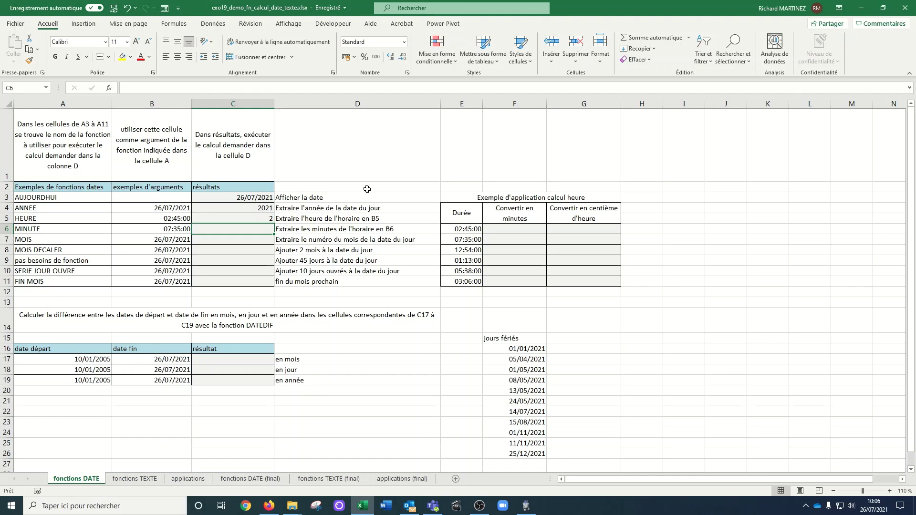
{"action": "left_click", "coordinate": [172, 24]}
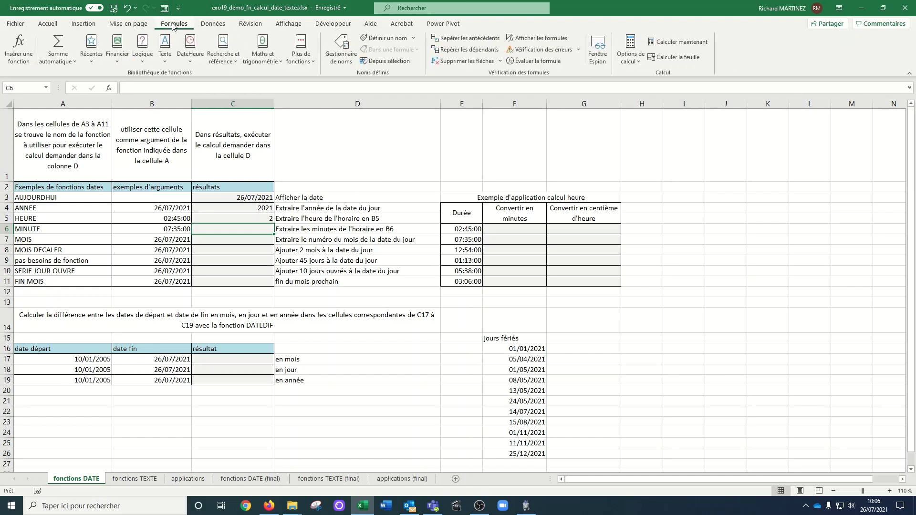
{"action": "type", "text": "="}
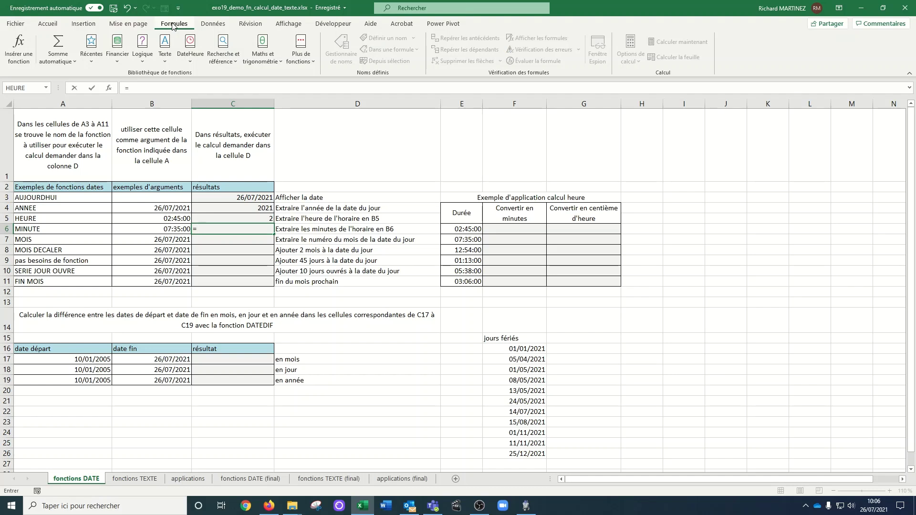
{"action": "type", "text": "minu"}
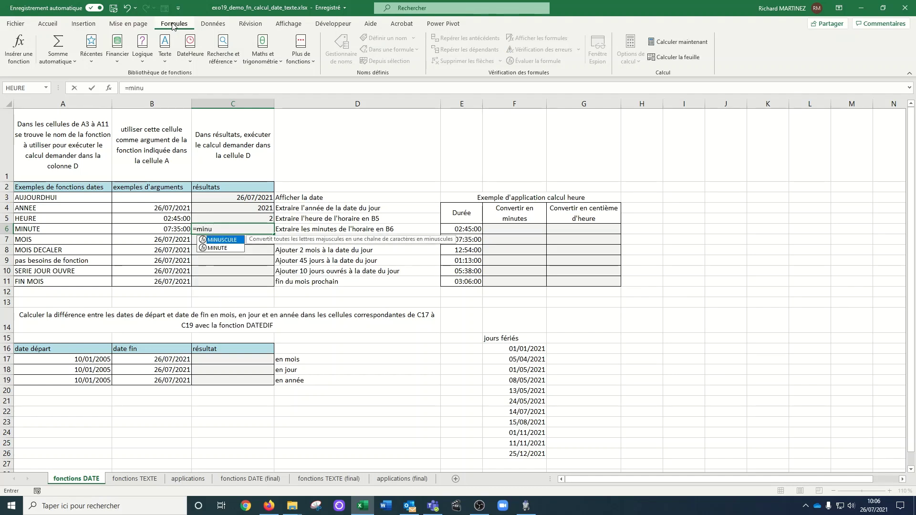
{"action": "double_click", "coordinate": [218, 248]}
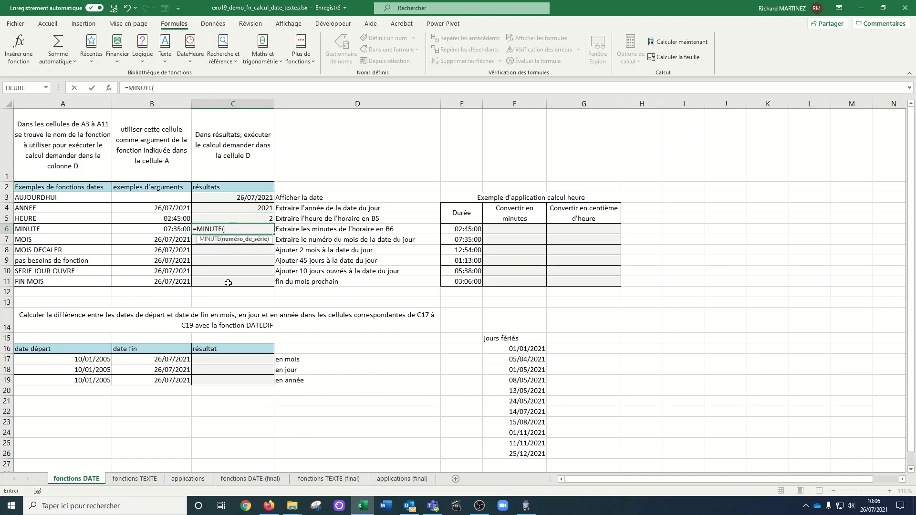
{"action": "left_click", "coordinate": [171, 228]}
{"action": "type", "text": ")"}
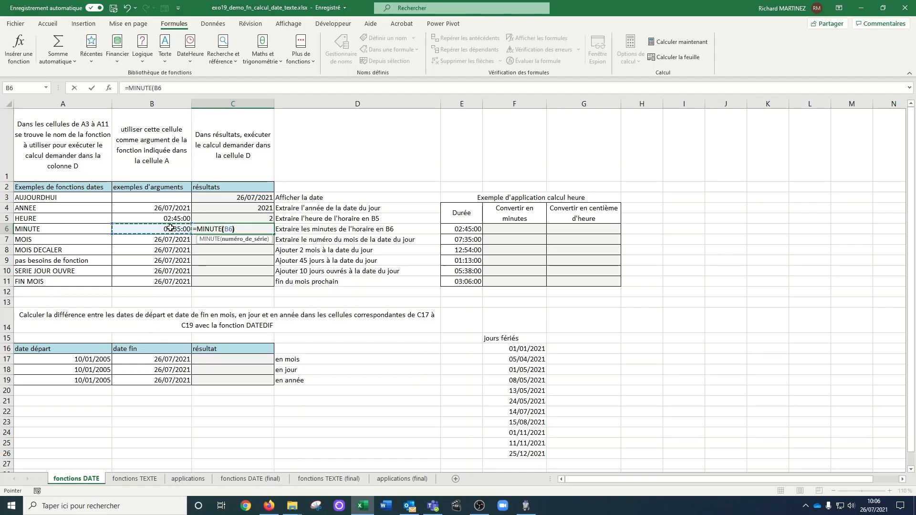
{"action": "key", "text": "Return"}
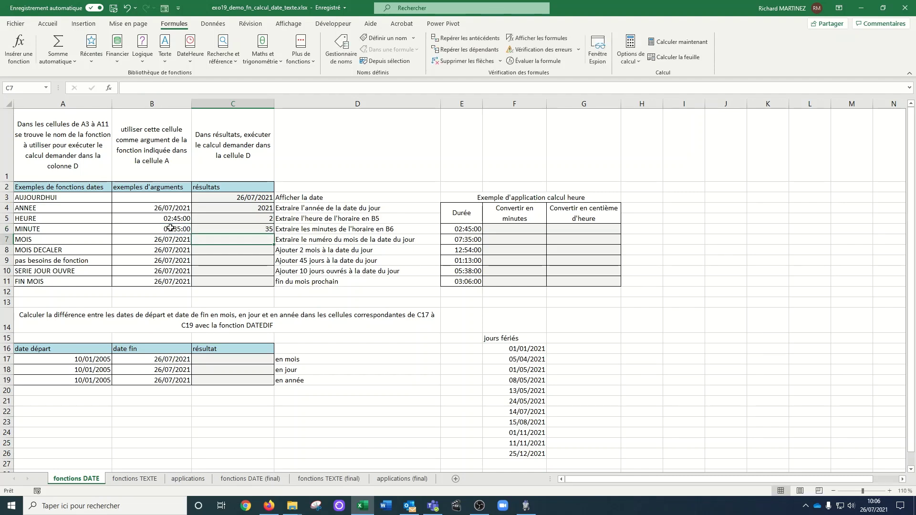
Enter the formula =MOIS(B7) in cell C7 to extract the month number of the date in B7.
{"action": "type", "text": "=moi"}
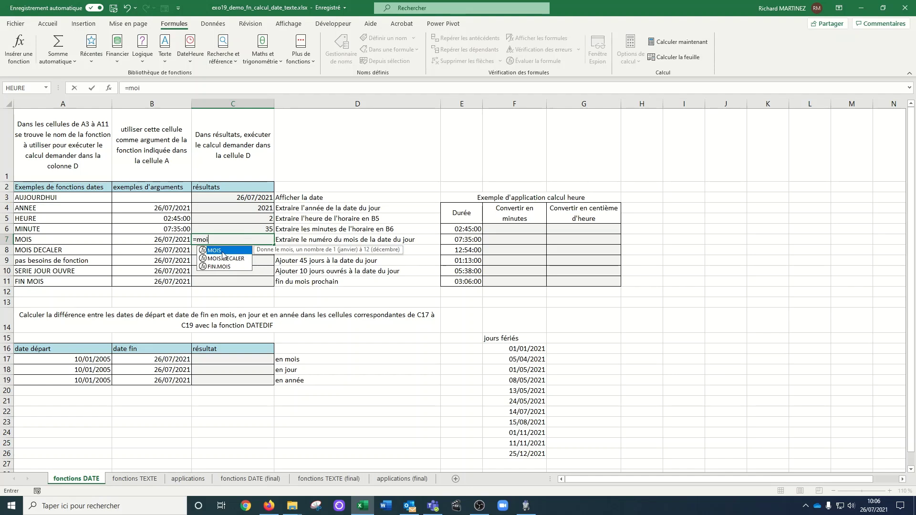
{"action": "key", "text": "Tab"}
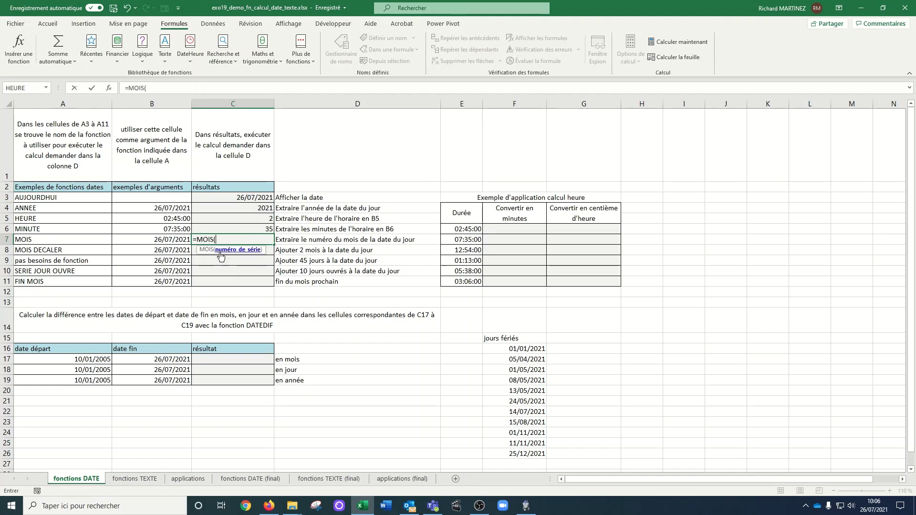
{"action": "left_click", "coordinate": [169, 238]}
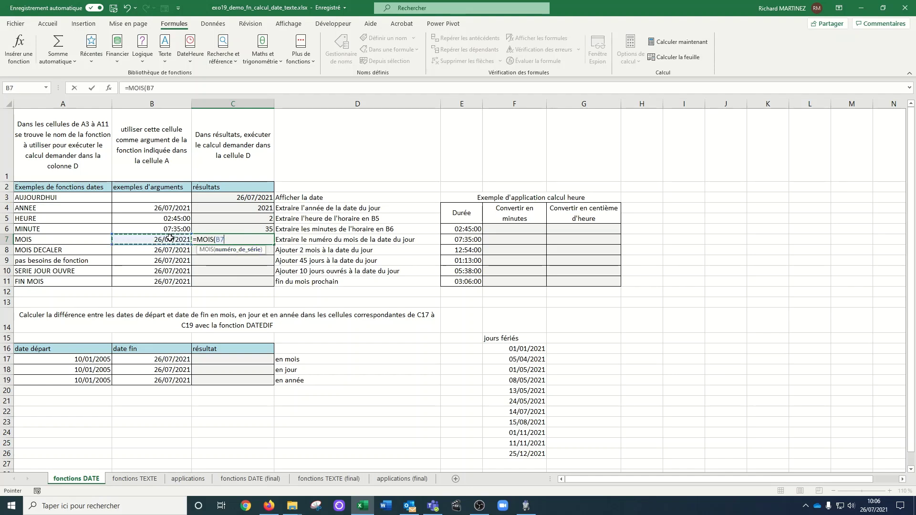
{"action": "type", "text": ")"}
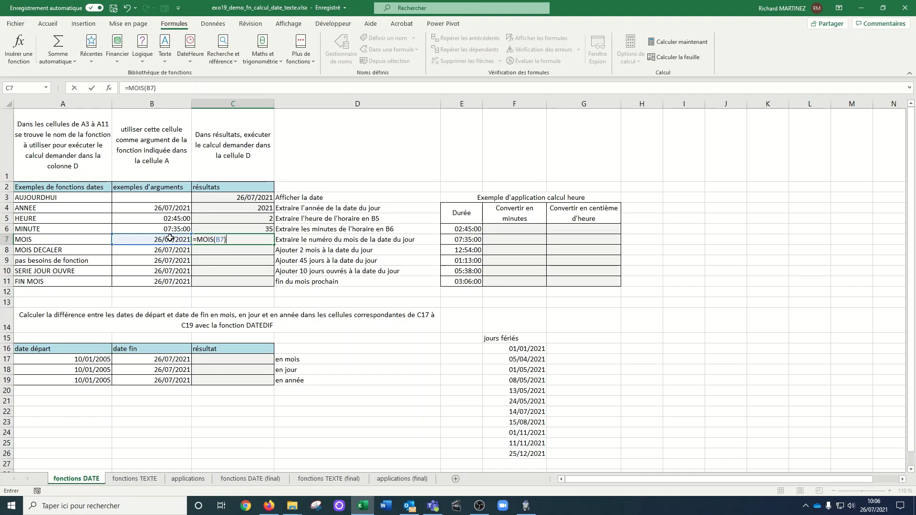
{"action": "key", "text": "Return"}
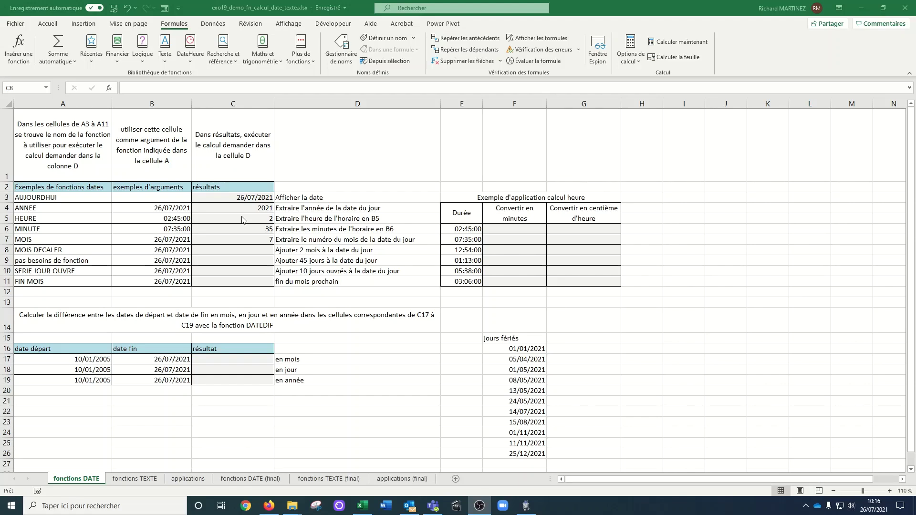
Insert the MOIS.DECALER function in cell C8 with B8 as its start date.
{"action": "left_click", "coordinate": [247, 254]}
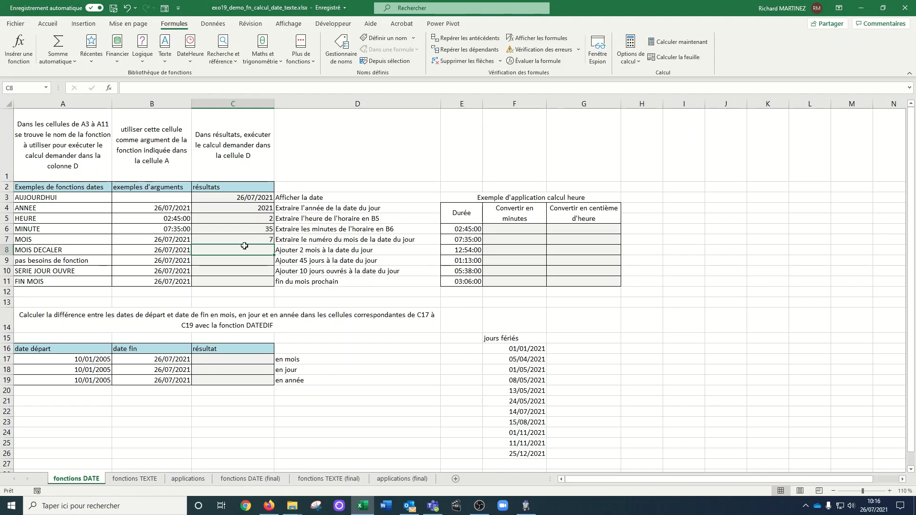
{"action": "left_click", "coordinate": [190, 50]}
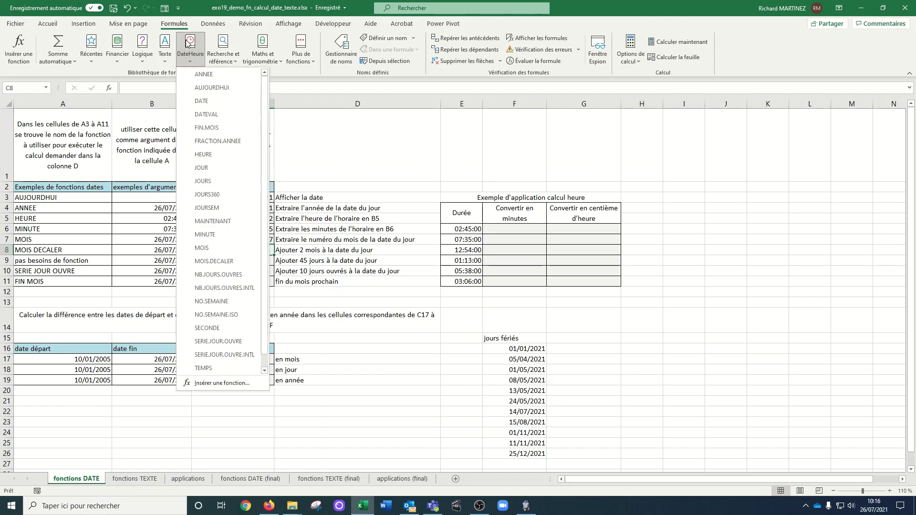
{"action": "left_click", "coordinate": [221, 263]}
{"action": "left_click_drag", "start_coordinate": [501, 186], "coordinate": [359, 206]}
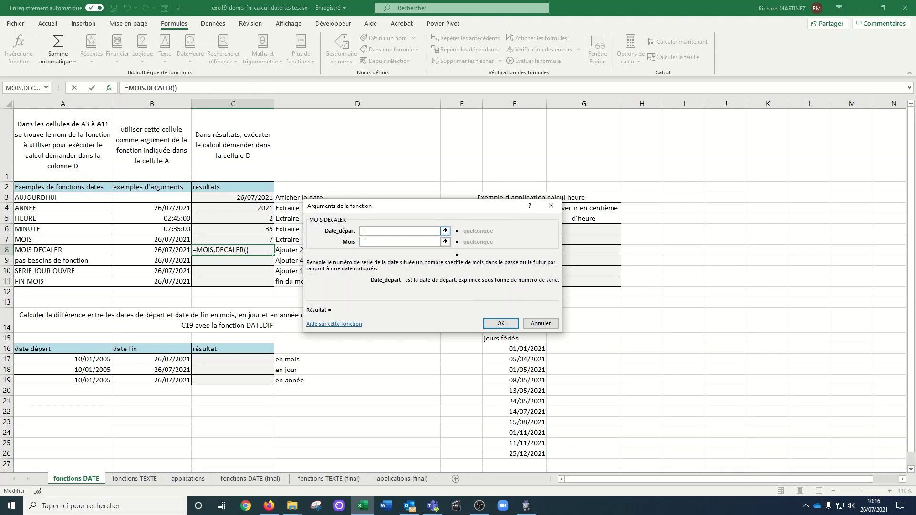
{"action": "left_click", "coordinate": [157, 251]}
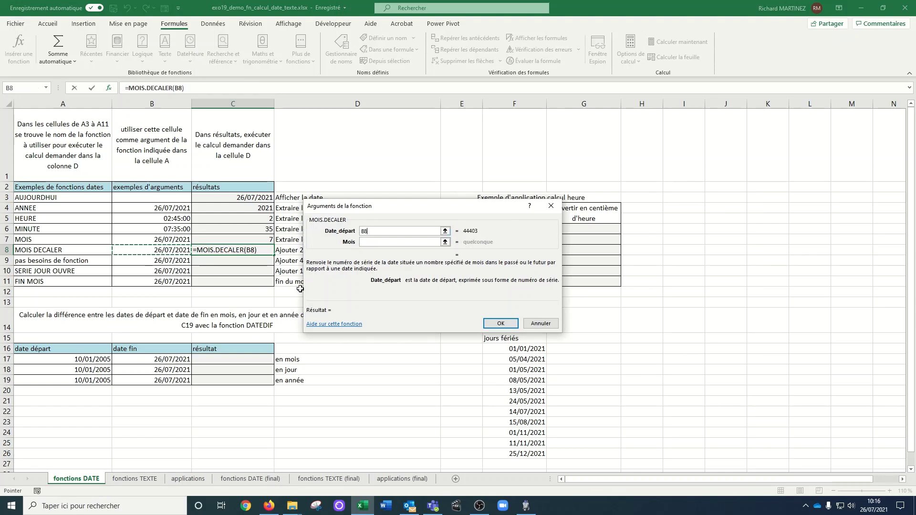
{"action": "left_click", "coordinate": [365, 243]}
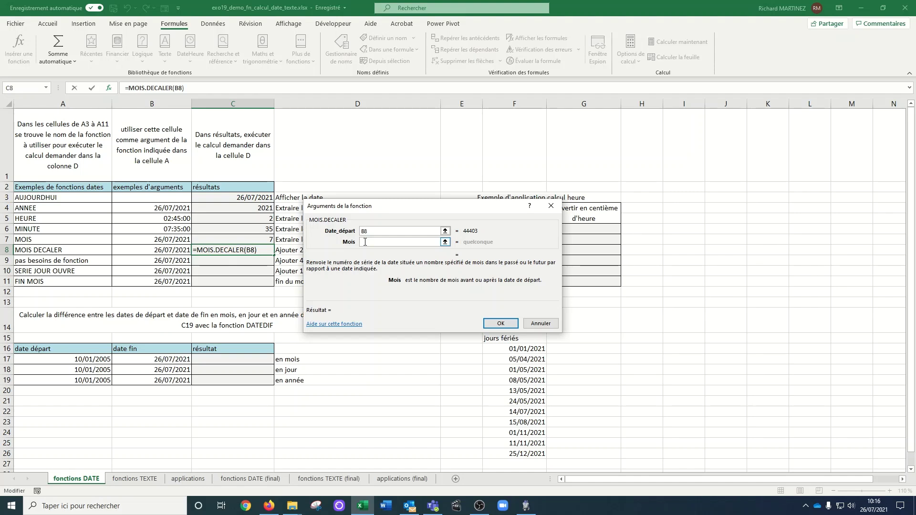
Try -2 as the Mois argument of MOIS.DECALER and clear it again.
{"action": "type", "text": "-2"}
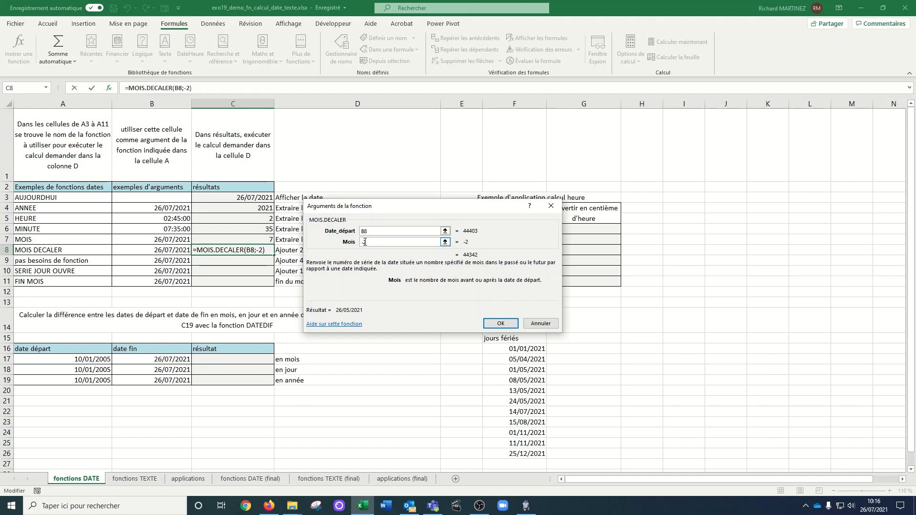
{"action": "key", "text": "BackSpace"}
{"action": "key", "text": "BackSpace"}
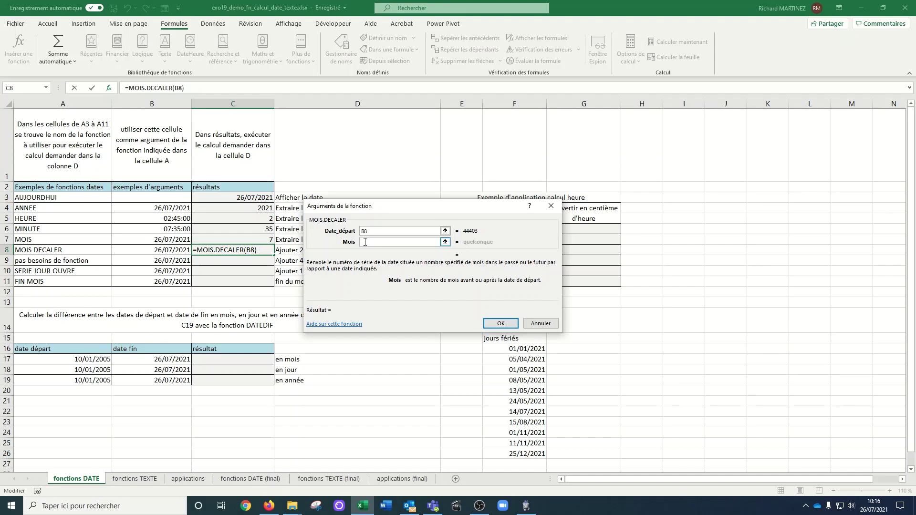
Set the Mois argument of MOIS.DECALER to 2 after trying 2*12, and validate the function in C8.
{"action": "type", "text": "2"}
{"action": "type", "text": "*12"}
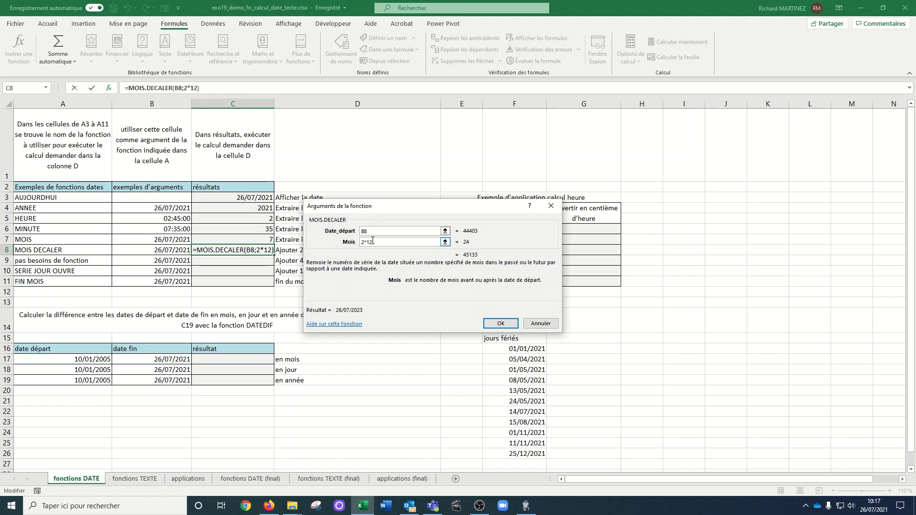
{"action": "key", "text": "BackSpace"}
{"action": "key", "text": "BackSpace"}
{"action": "key", "text": "BackSpace"}
{"action": "left_click", "coordinate": [501, 324]}
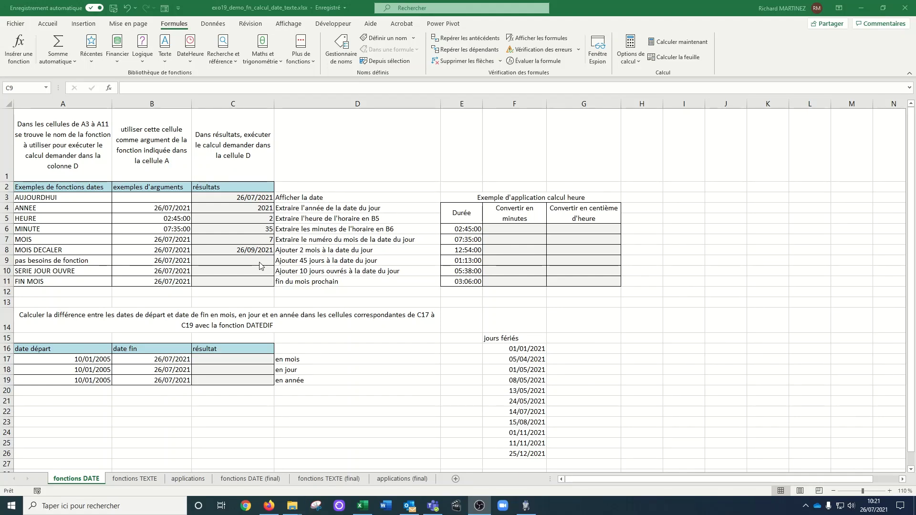
Enter the formula =B9+45 in cell C9 to add 45 days to the date in B9.
{"action": "left_click", "coordinate": [246, 261]}
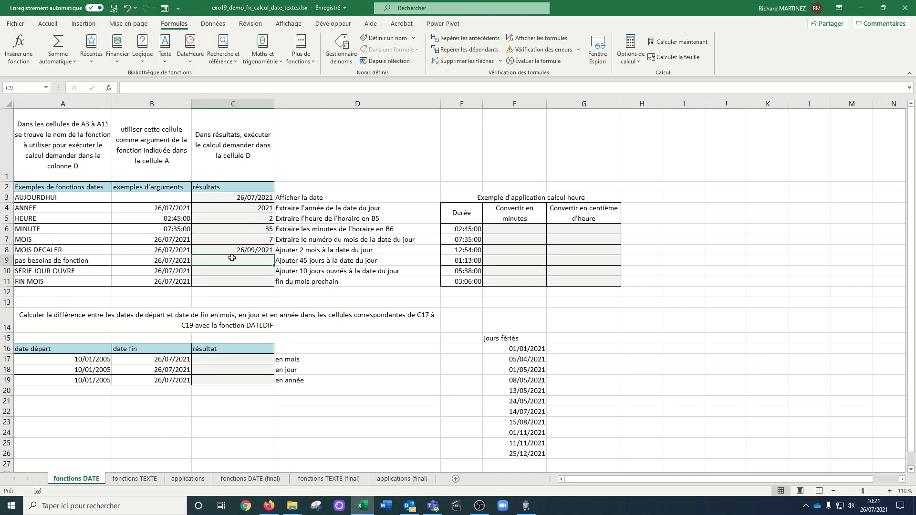
{"action": "type", "text": "="}
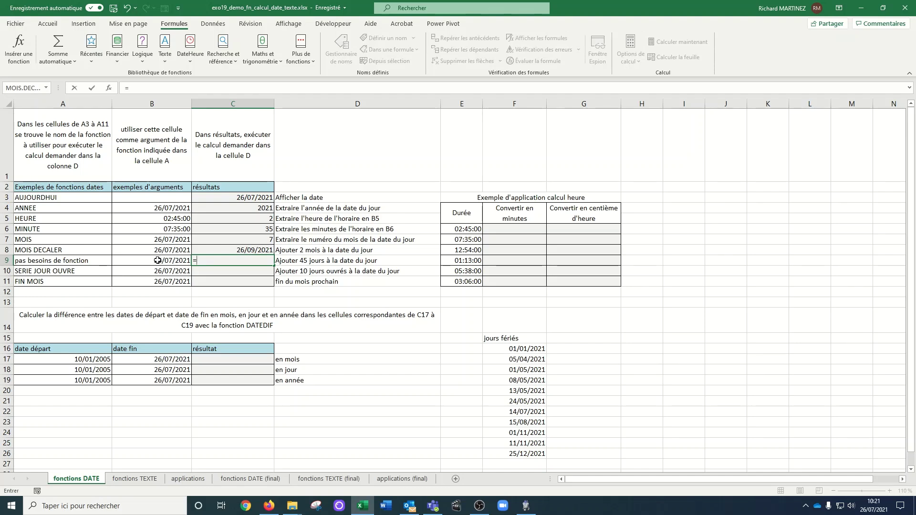
{"action": "left_click", "coordinate": [155, 261]}
{"action": "type", "text": "+"}
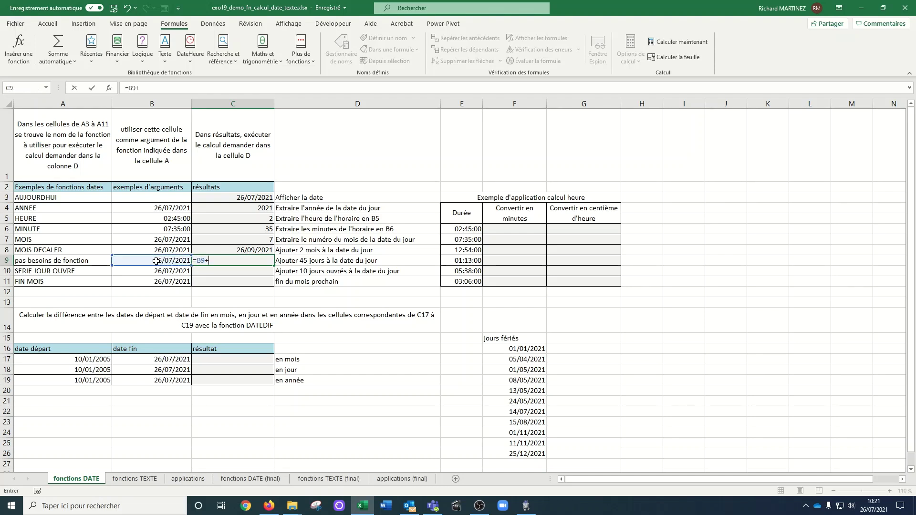
{"action": "type", "text": "45"}
{"action": "key", "text": "Return"}
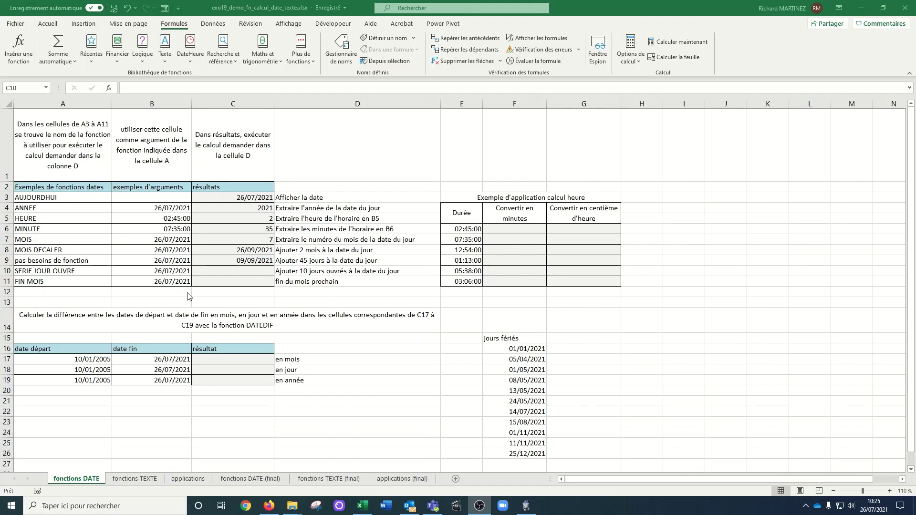
Insert the SERIE.JOUR.OUVRE function in cell C10 with start date B10, 10 working days and the public holidays in F16:F26.
{"action": "left_click", "coordinate": [258, 272]}
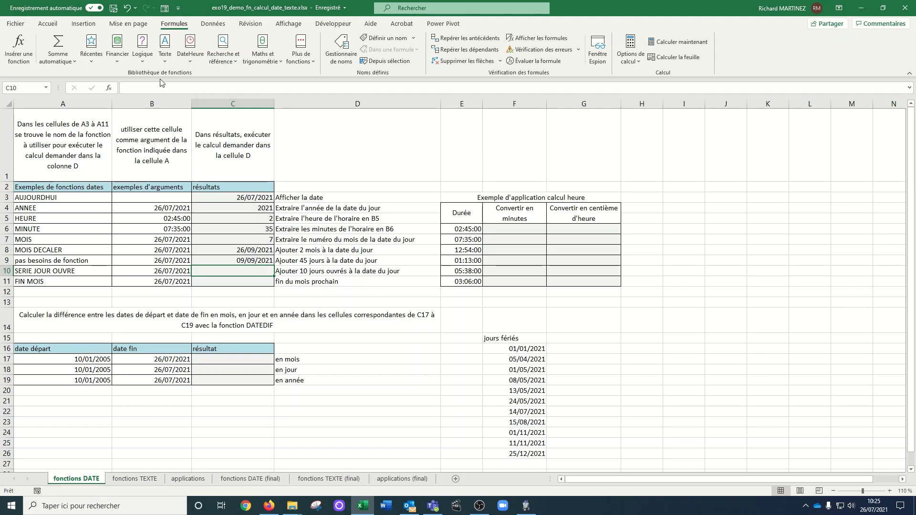
{"action": "left_click", "coordinate": [192, 53]}
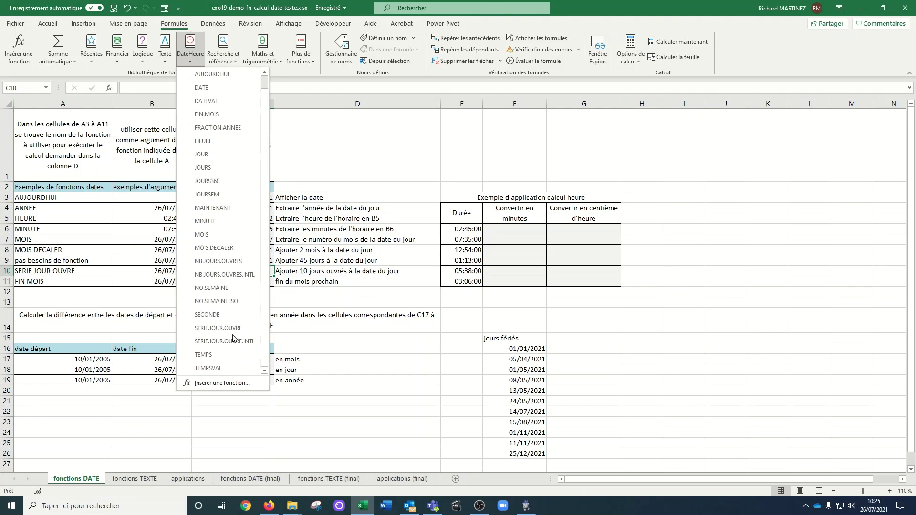
{"action": "scroll", "coordinate": [207, 286], "scroll_direction": "down", "scroll_amount": 1}
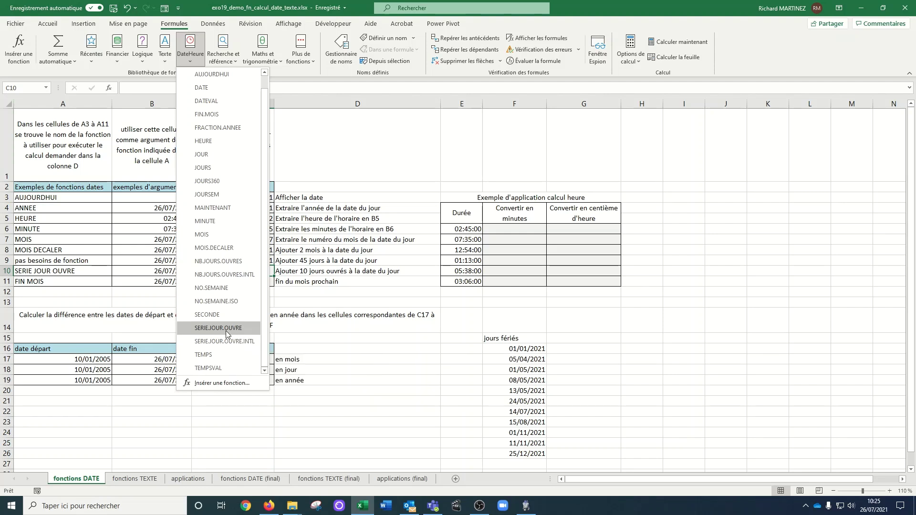
{"action": "left_click", "coordinate": [225, 330]}
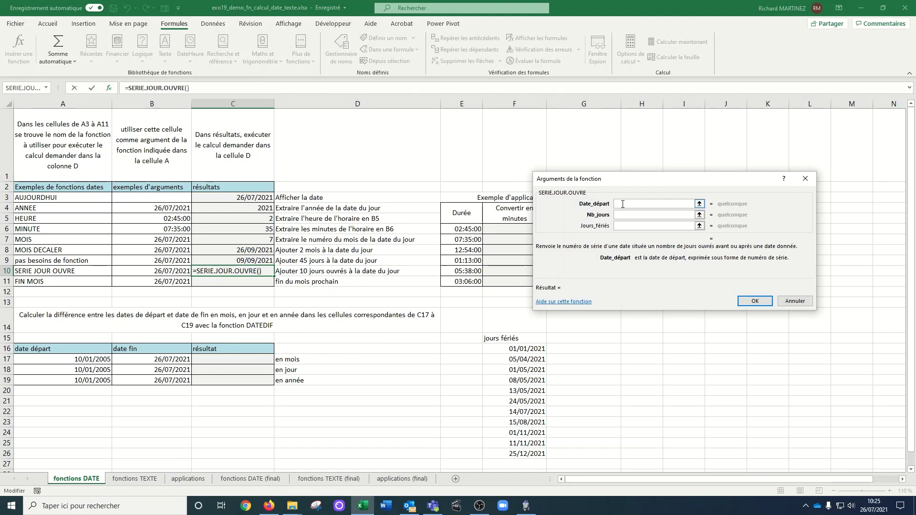
{"action": "left_click", "coordinate": [135, 270]}
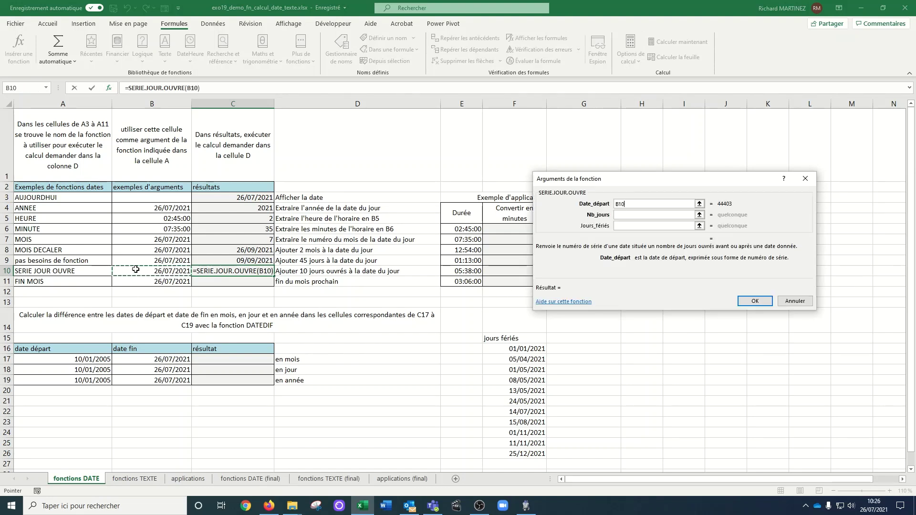
{"action": "left_click", "coordinate": [627, 215]}
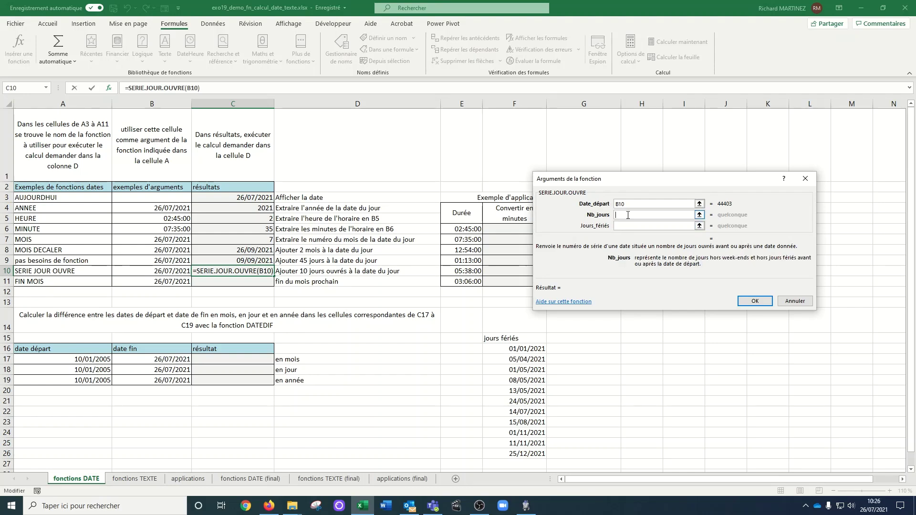
{"action": "type", "text": "10"}
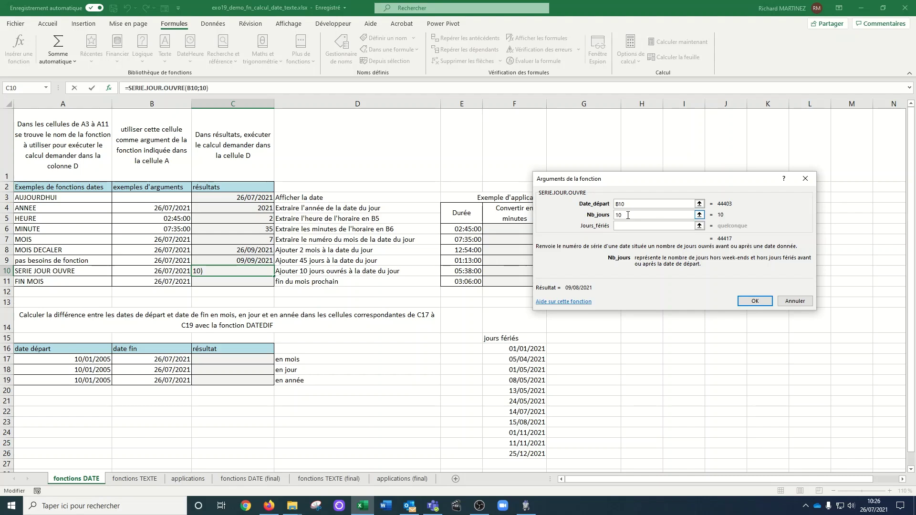
{"action": "left_click", "coordinate": [640, 228]}
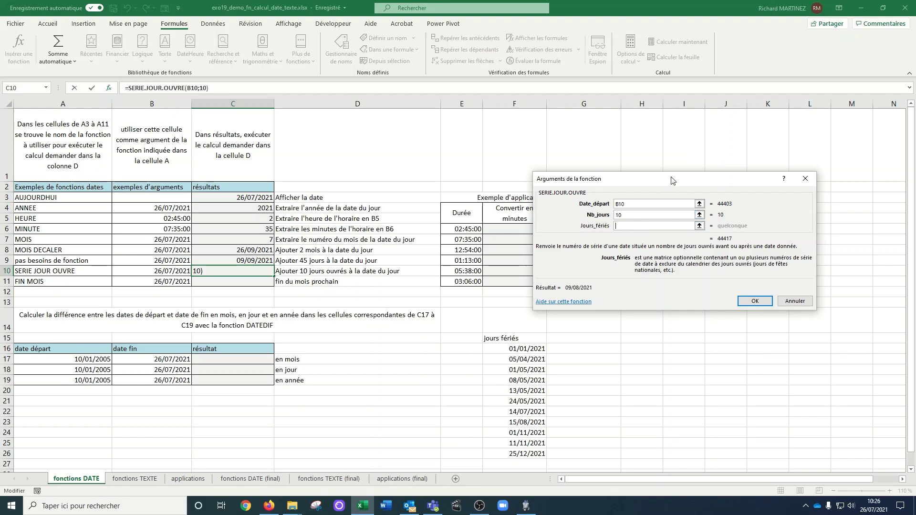
{"action": "left_click_drag", "start_coordinate": [671, 180], "coordinate": [513, 151]}
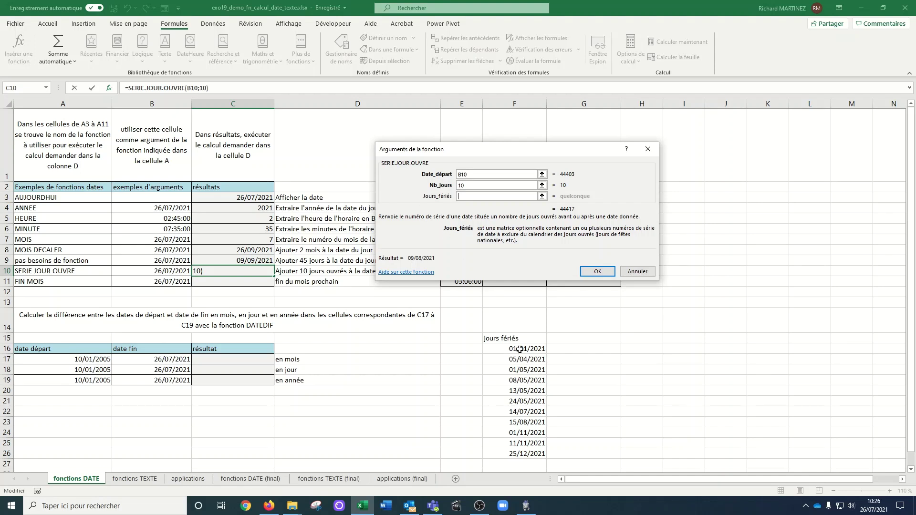
{"action": "left_click_drag", "start_coordinate": [519, 350], "coordinate": [529, 454]}
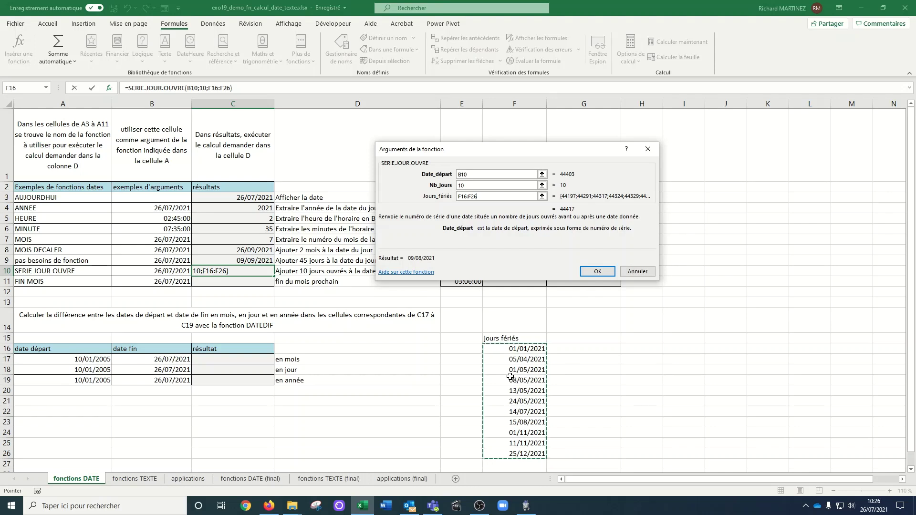
{"action": "left_click", "coordinate": [598, 276]}
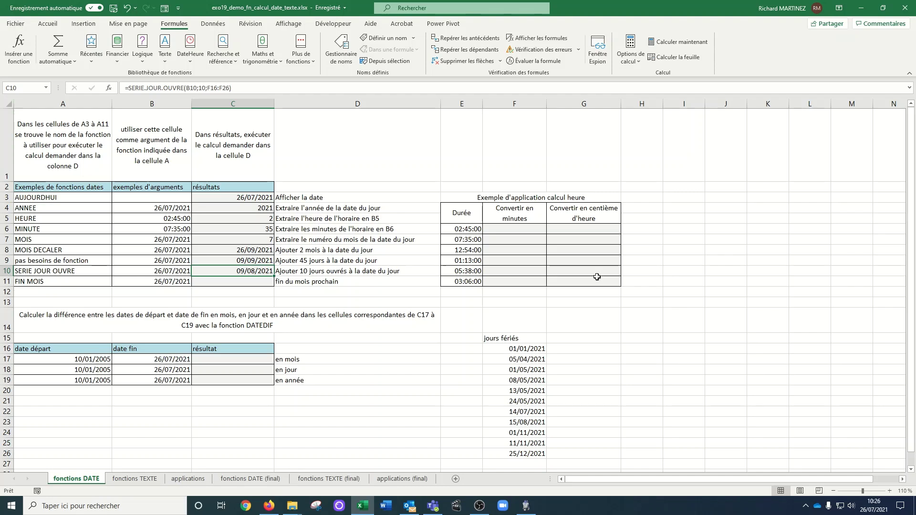
Remove the Jours_fériés range from the SERIE.JOUR.OUVRE function in C10, leaving =SERIE.JOUR.OUVRE(B10;10).
{"action": "left_click", "coordinate": [109, 87]}
{"action": "left_click", "coordinate": [487, 196]}
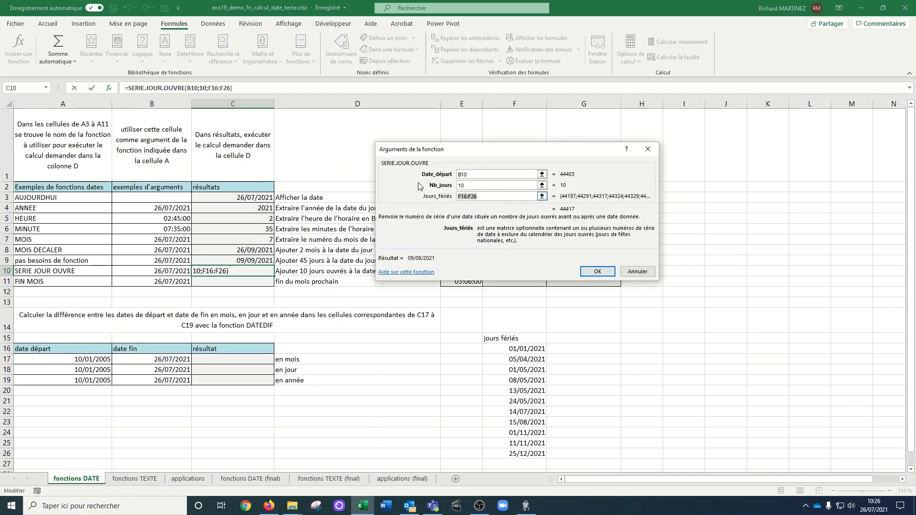
{"action": "key", "text": "BackSpace"}
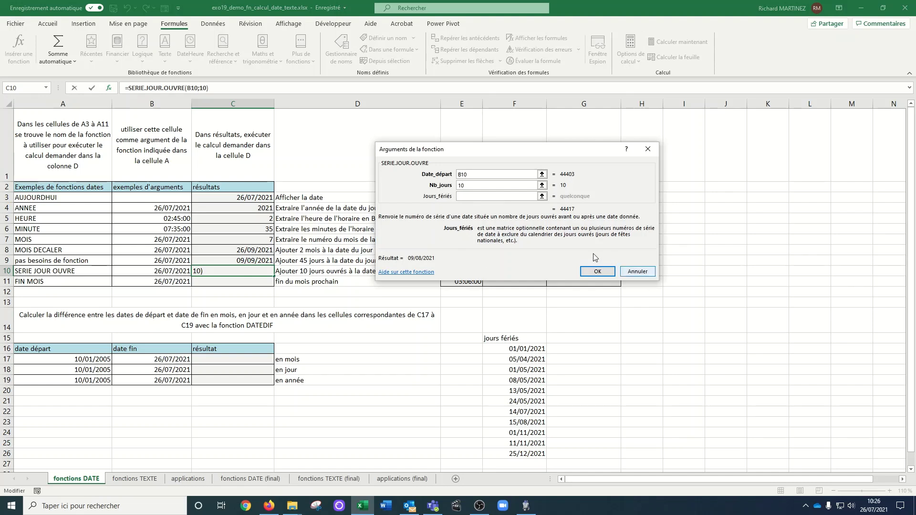
{"action": "left_click", "coordinate": [594, 270]}
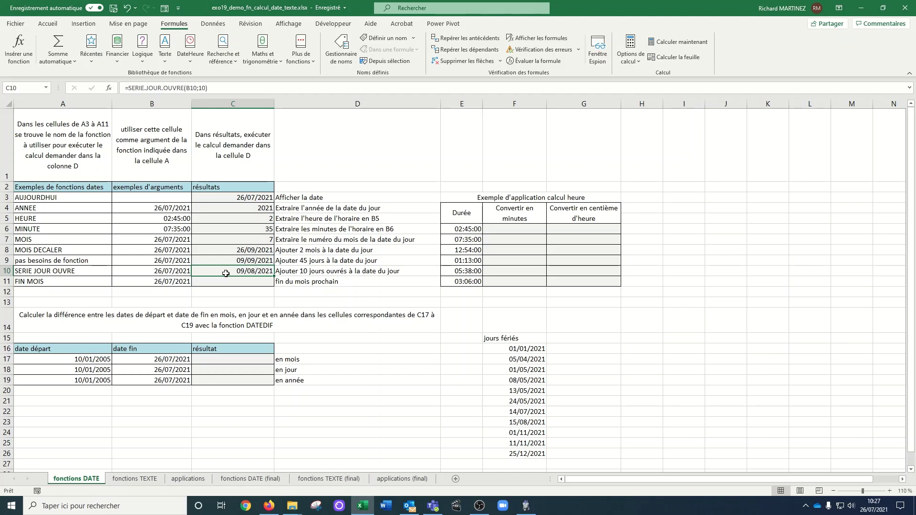
{"action": "left_click", "coordinate": [191, 57]}
{"action": "scroll", "coordinate": [262, 175], "scroll_direction": "down", "scroll_amount": 1}
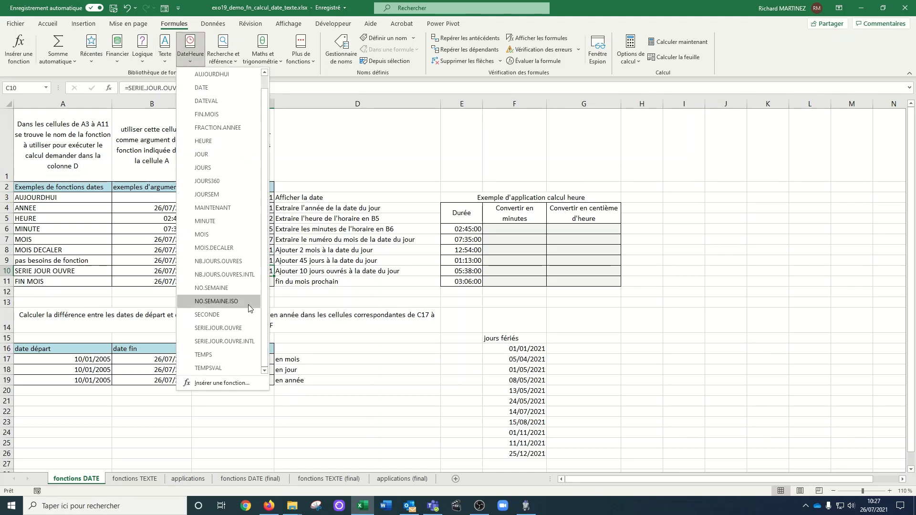
{"action": "left_click", "coordinate": [235, 341]}
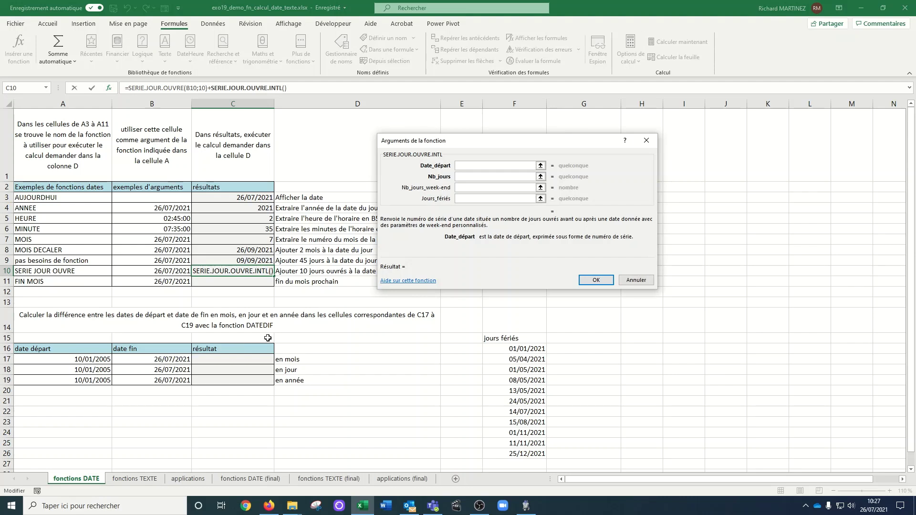
{"action": "left_click", "coordinate": [471, 187]}
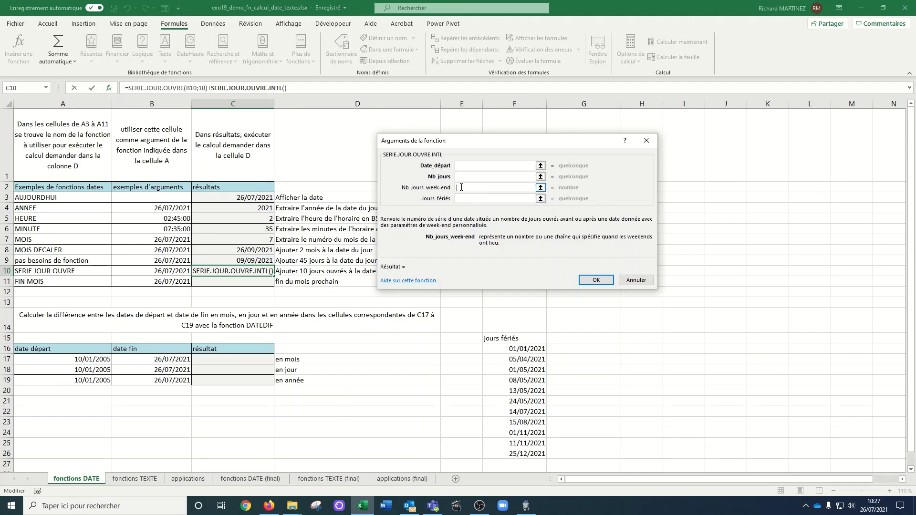
{"action": "left_click", "coordinate": [478, 178]}
{"action": "left_click", "coordinate": [472, 187]}
{"action": "left_click", "coordinate": [635, 280]}
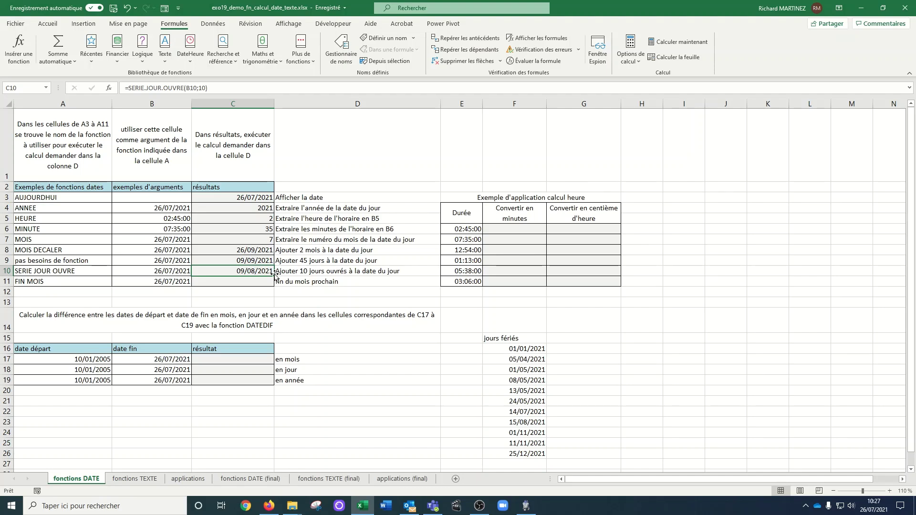
Replace the content of C10 with a SERIE.JOUR.OUVRE.INTL formula using B10 as start date and 10 as the number of days.
{"action": "key", "text": "Delete"}
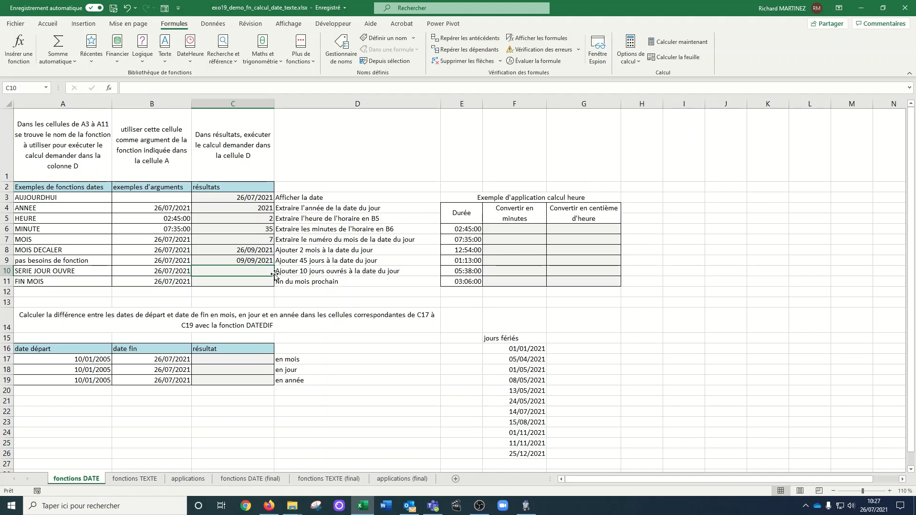
{"action": "type", "text": "="}
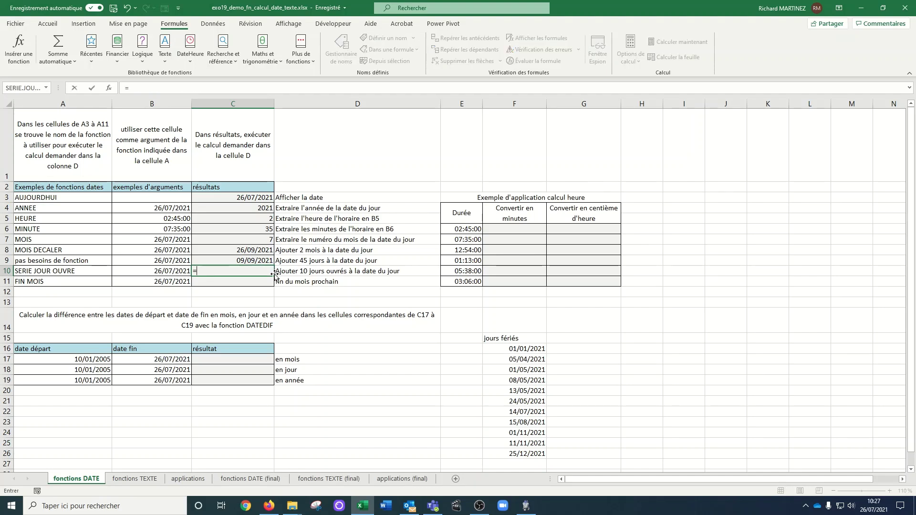
{"action": "type", "text": "seri"}
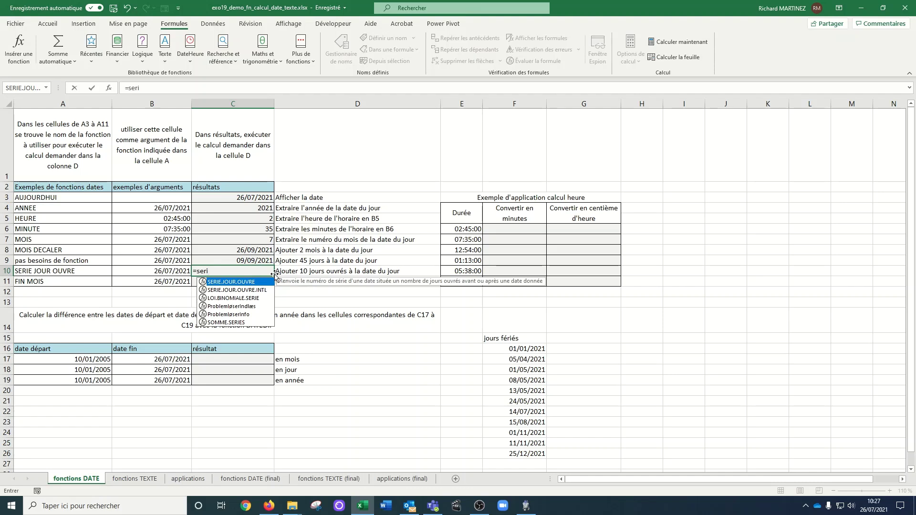
{"action": "double_click", "coordinate": [251, 290]}
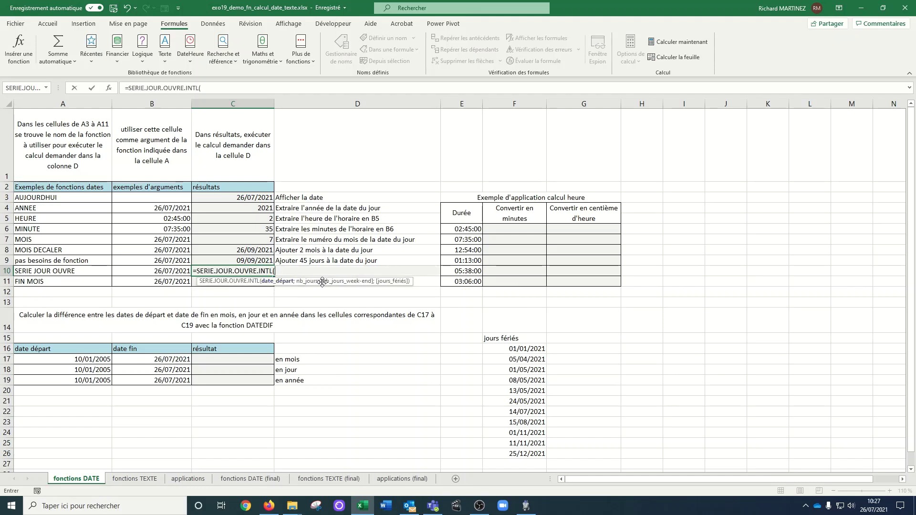
{"action": "left_click", "coordinate": [253, 269]}
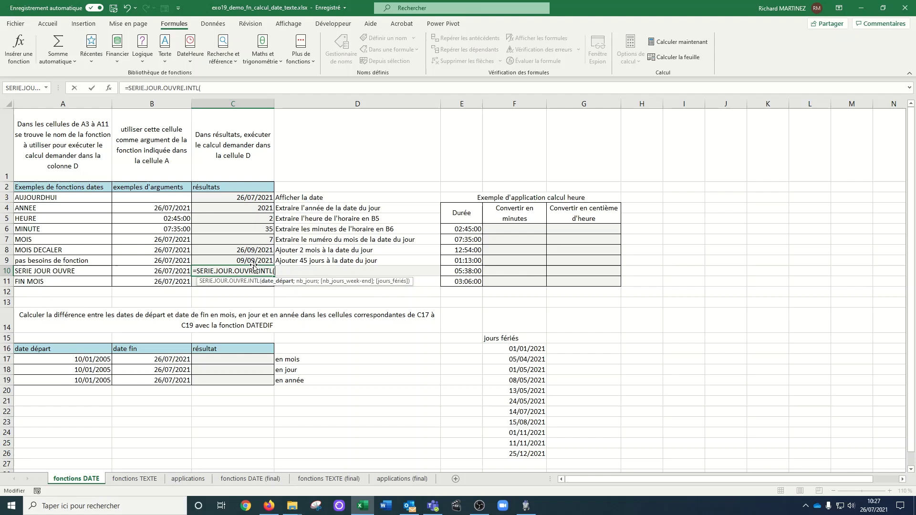
{"action": "left_click", "coordinate": [172, 269]}
{"action": "type", "text": ";"}
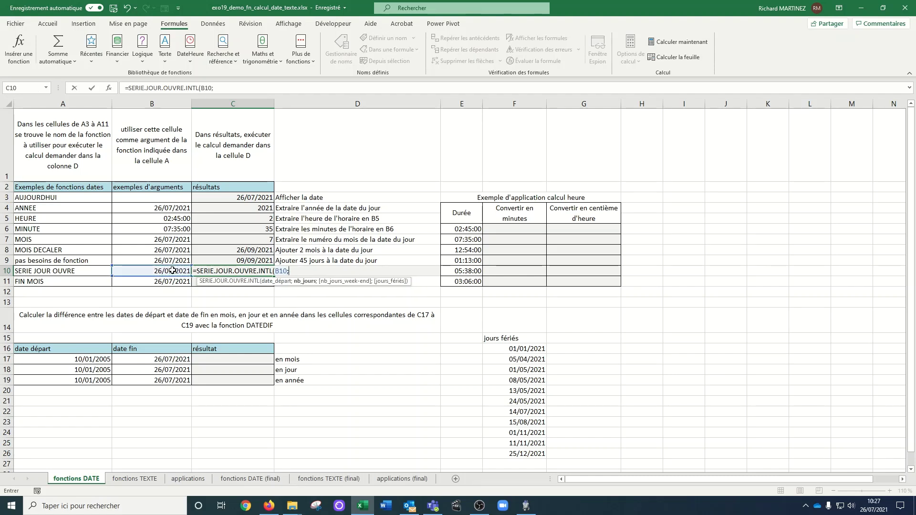
{"action": "type", "text": "10;"}
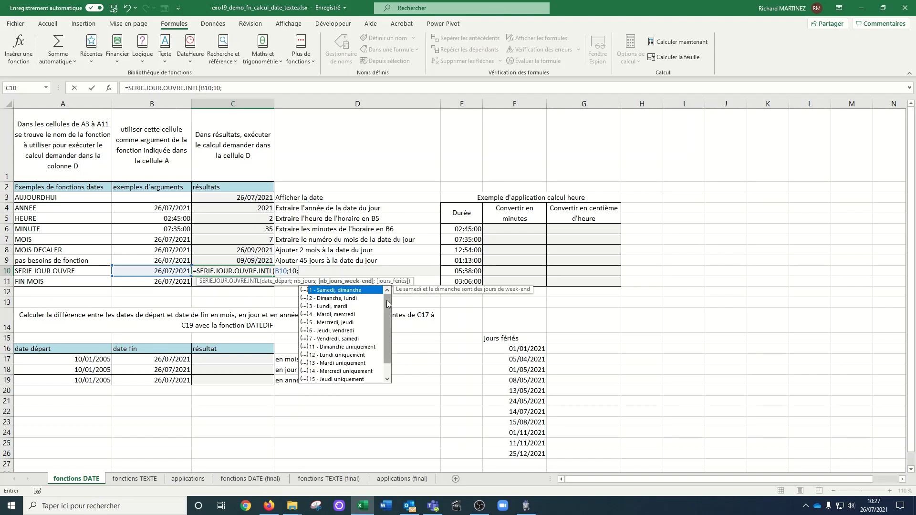
Set the weekend argument to 12 - Lundi uniquement and validate =SERIE.JOUR.OUVRE.INTL(B10;10;12) in C10.
{"action": "mouse_move", "coordinate": [386, 299]}
{"action": "left_mouse_down"}
{"action": "mouse_move", "coordinate": [386, 289]}
{"action": "mouse_move", "coordinate": [391, 349]}
{"action": "mouse_move", "coordinate": [383, 288]}
{"action": "left_mouse_up"}
{"action": "left_click_drag", "start_coordinate": [387, 302], "coordinate": [387, 340]}
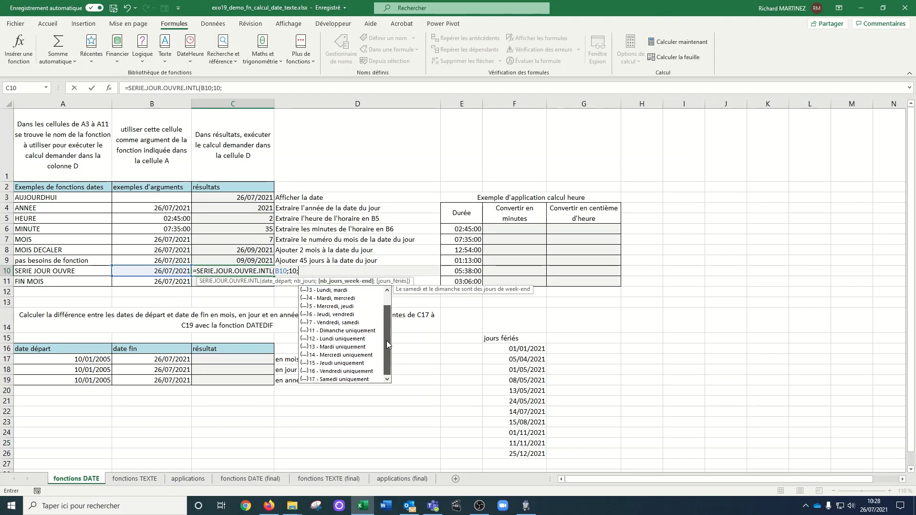
{"action": "left_click", "coordinate": [329, 339]}
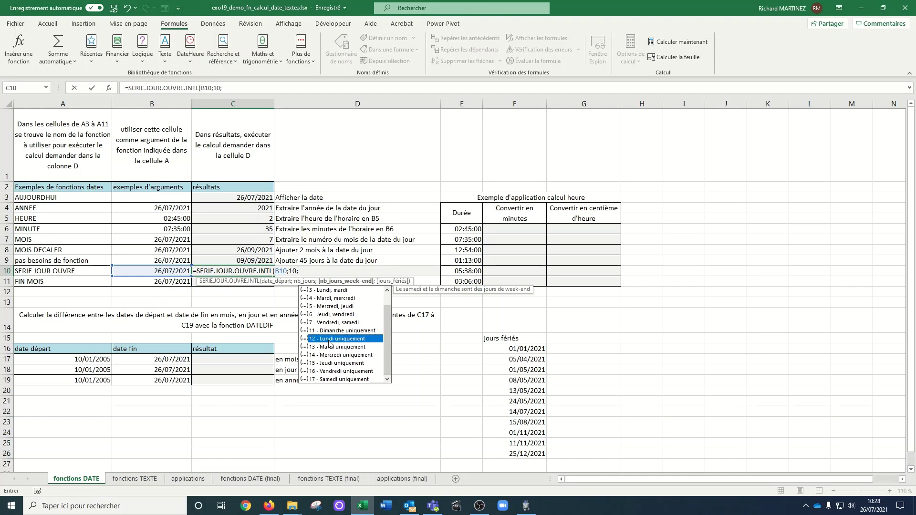
{"action": "double_click", "coordinate": [328, 339]}
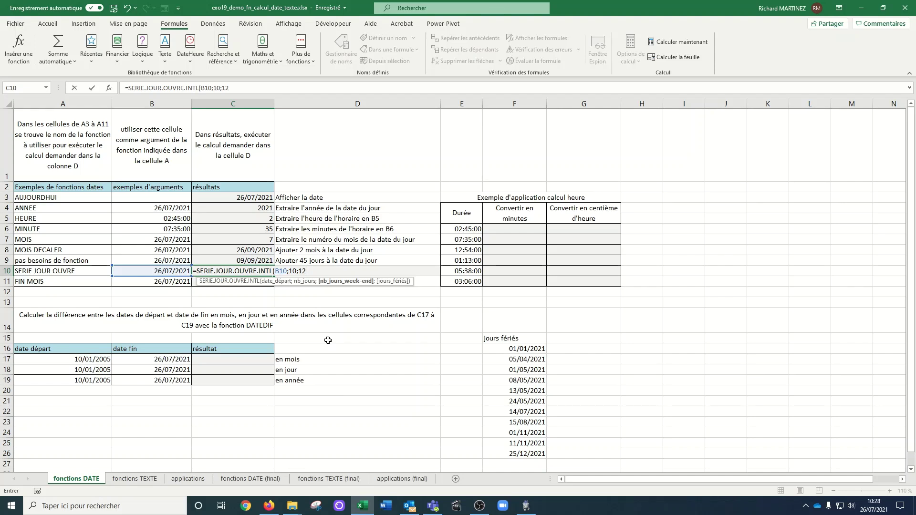
{"action": "type", "text": ";"}
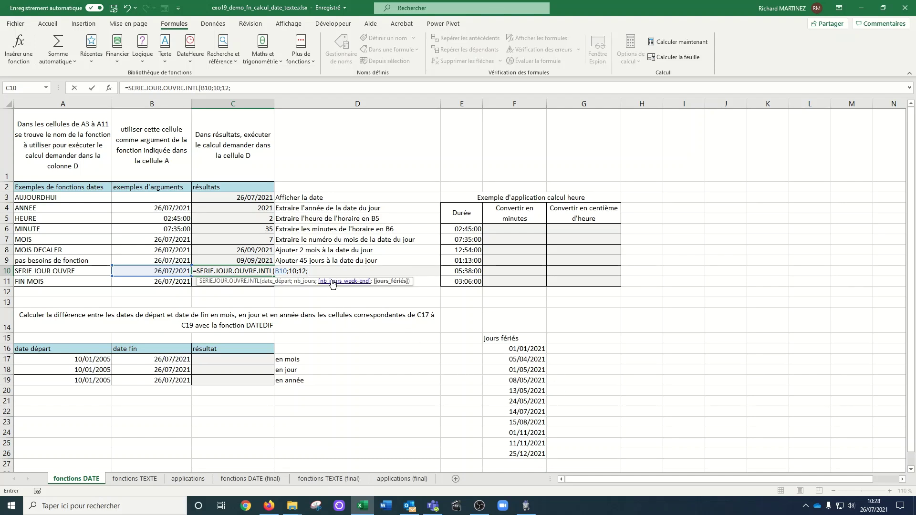
{"action": "key", "text": "BackSpace"}
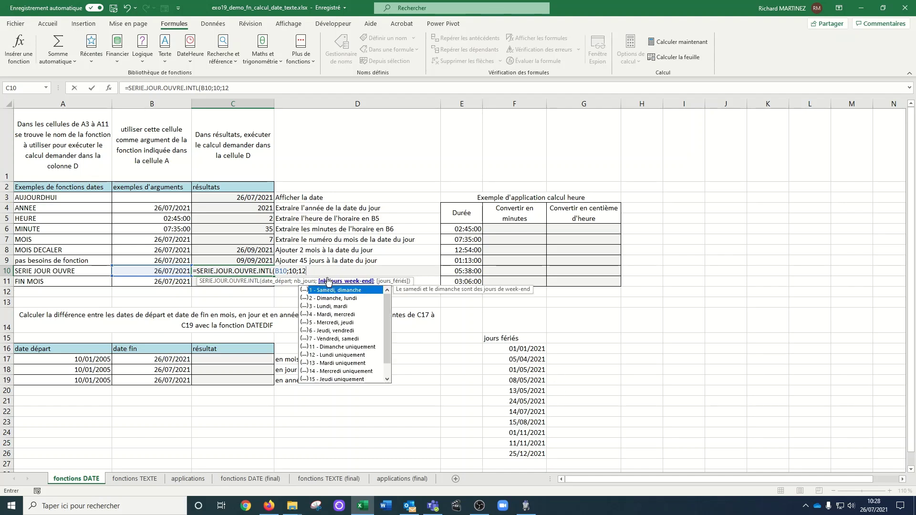
{"action": "type", "text": ")"}
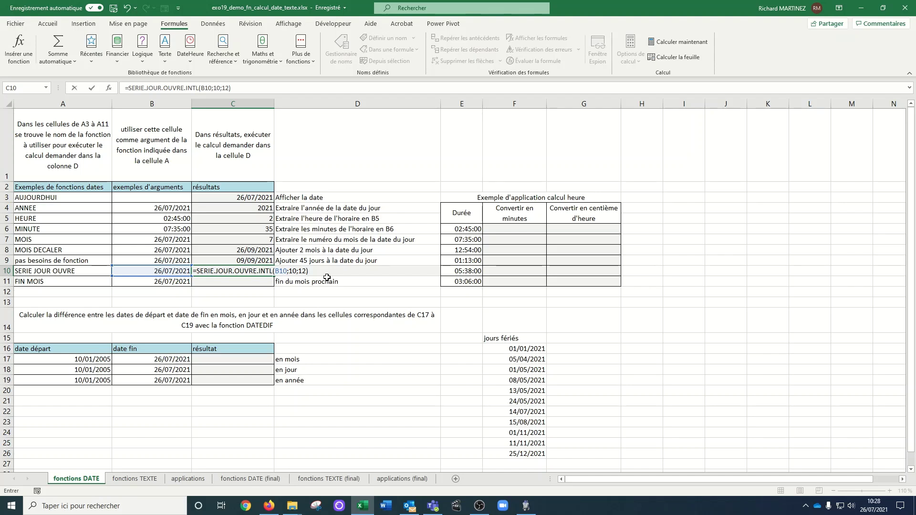
{"action": "key", "text": "Return"}
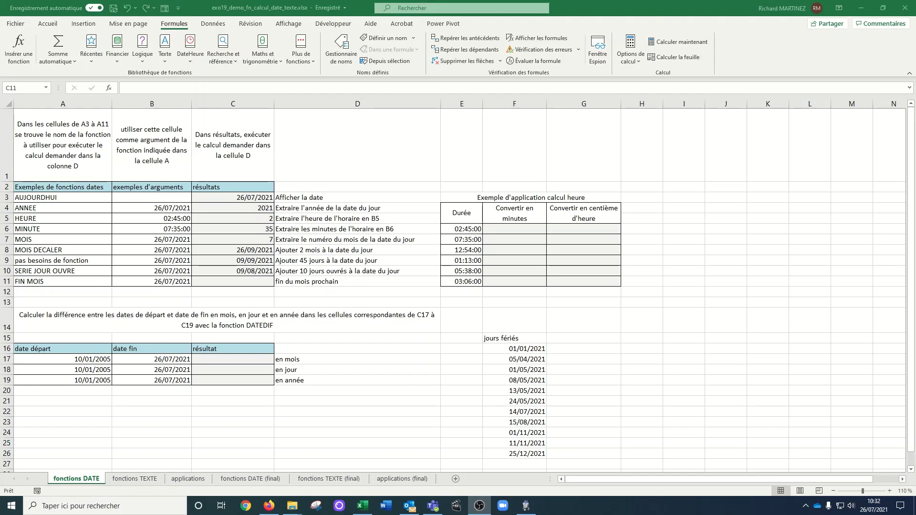
Enter =FIN.MOIS(B11;1) in cell C11 to get the end of the month following the date in B11.
{"action": "left_click", "coordinate": [226, 281]}
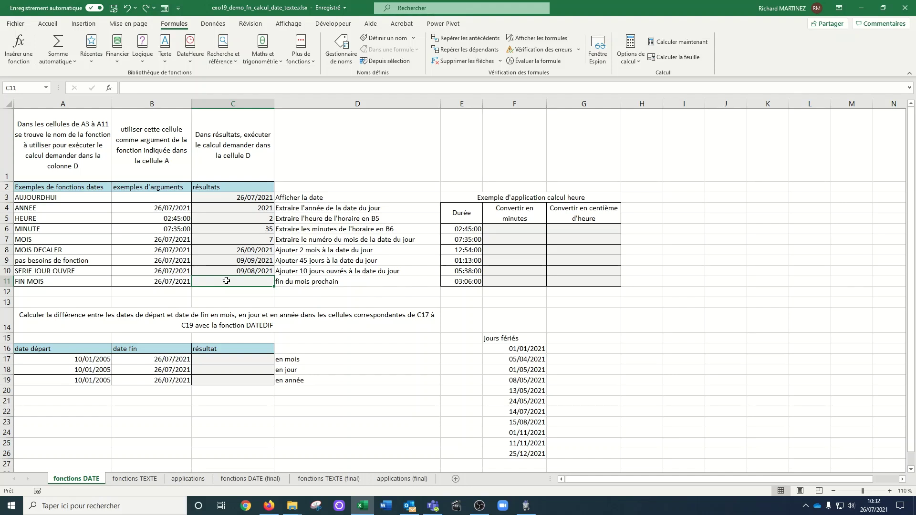
{"action": "type", "text": "=fin"}
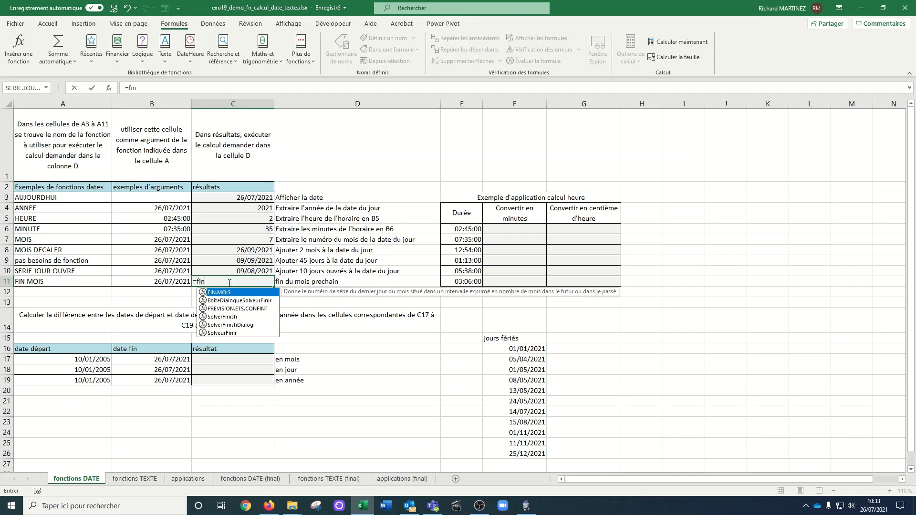
{"action": "key", "text": "Tab"}
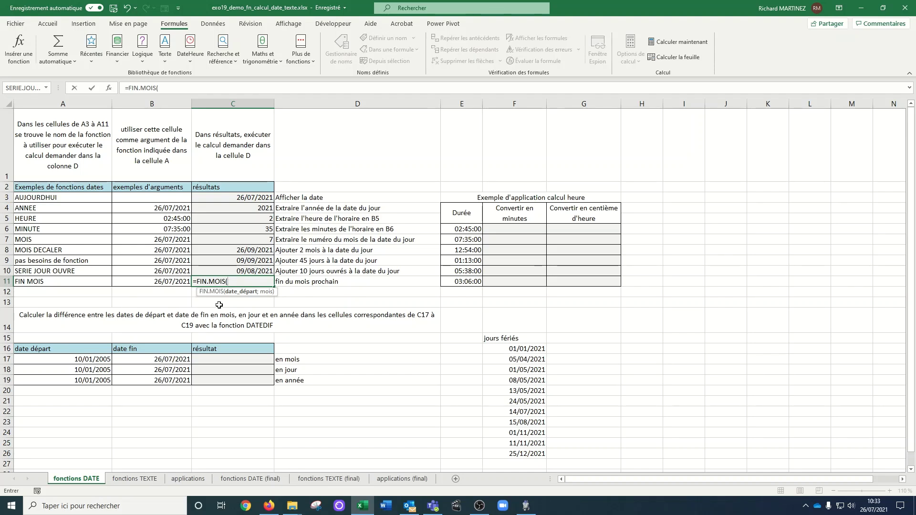
{"action": "left_click", "coordinate": [164, 281]}
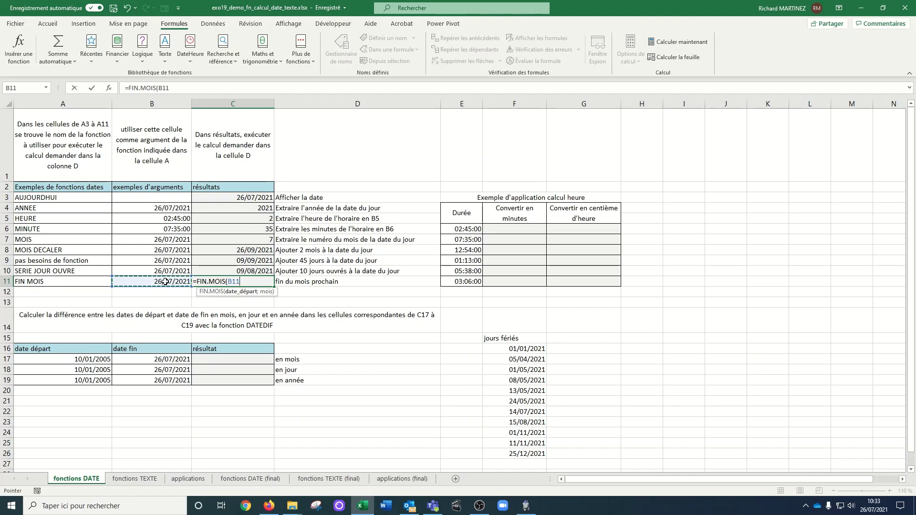
{"action": "type", "text": ";"}
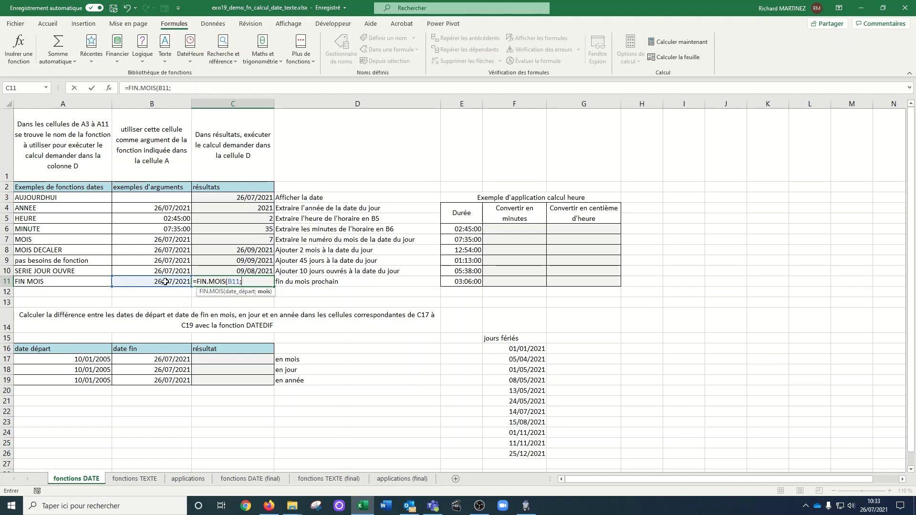
{"action": "type", "text": "1)"}
{"action": "key", "text": "Return"}
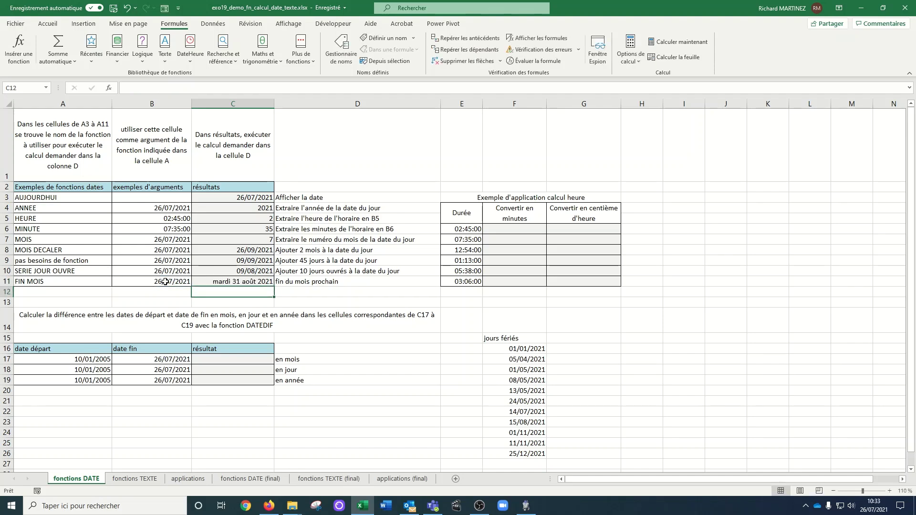
Try the value 0 for the Mois argument of the FIN.MOIS function in C11.
{"action": "left_click", "coordinate": [212, 283]}
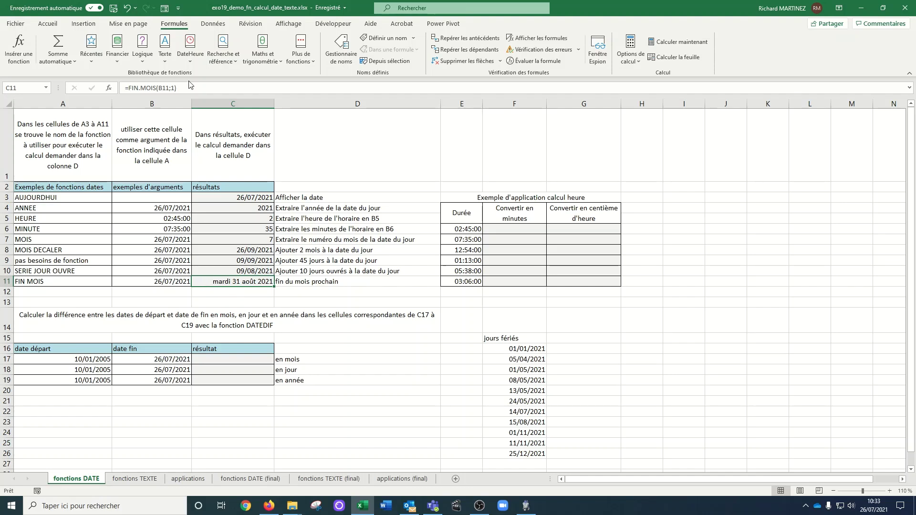
{"action": "left_click", "coordinate": [111, 87]}
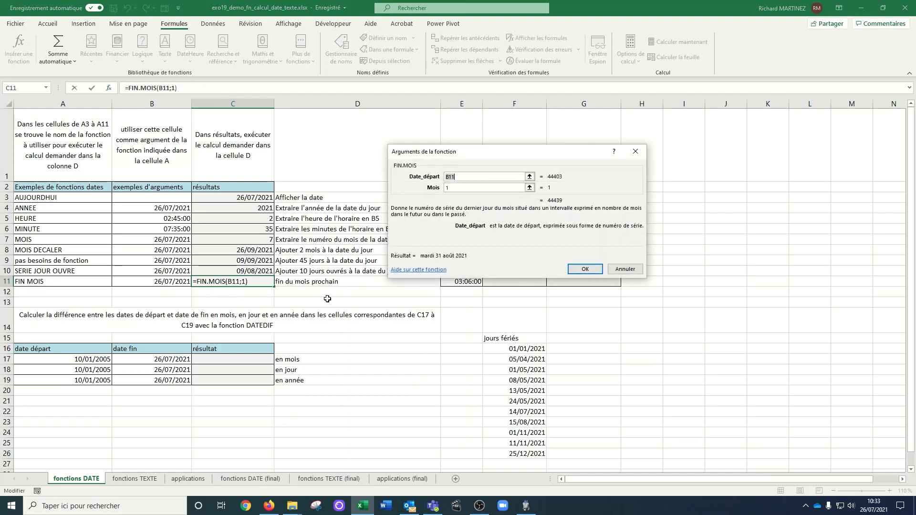
{"action": "double_click", "coordinate": [446, 188]}
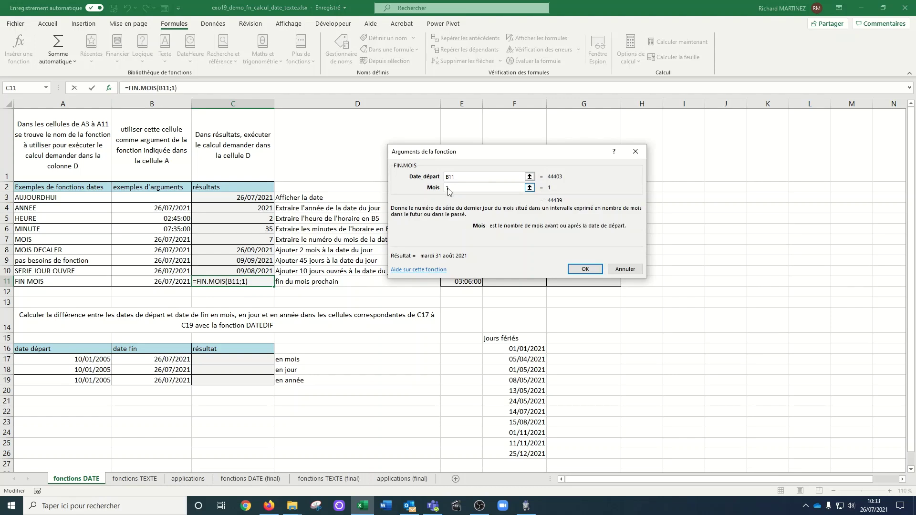
{"action": "type", "text": "0"}
{"action": "key", "text": "Return"}
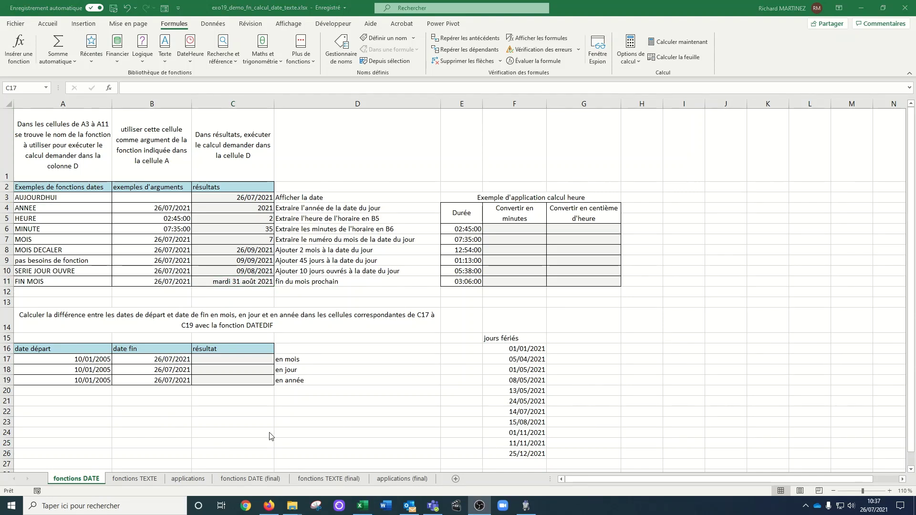
Start a DATEDIF formula in cell C17 and consult the function's help article for its syntax and arguments.
{"action": "left_click", "coordinate": [223, 358]}
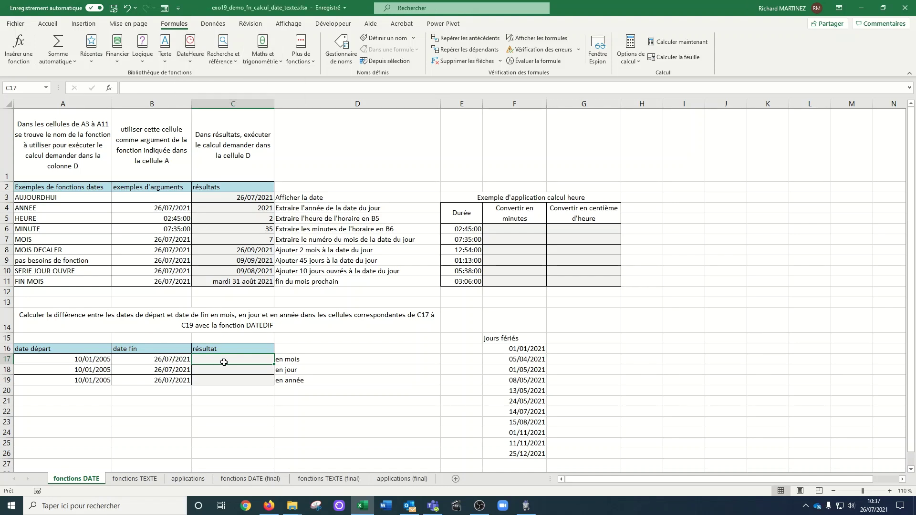
{"action": "type", "text": "=datedif"}
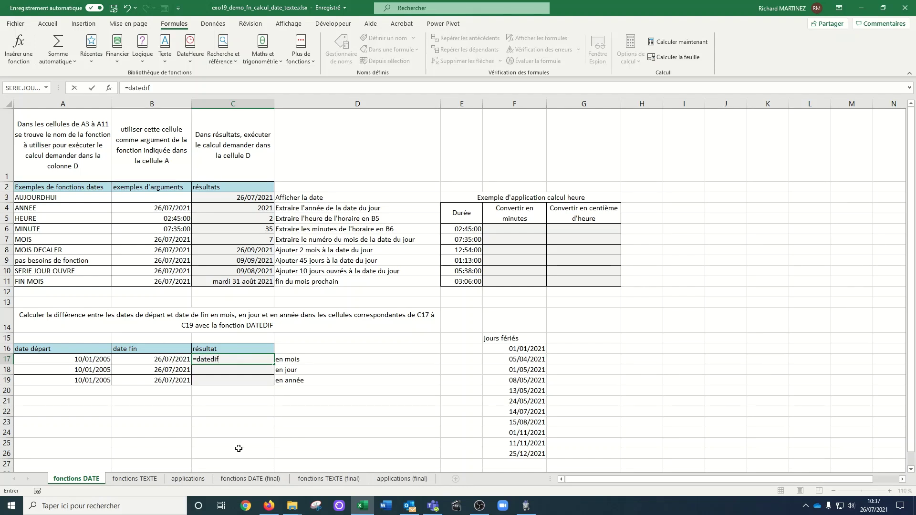
{"action": "type", "text": "("}
{"action": "left_click", "coordinate": [220, 373]}
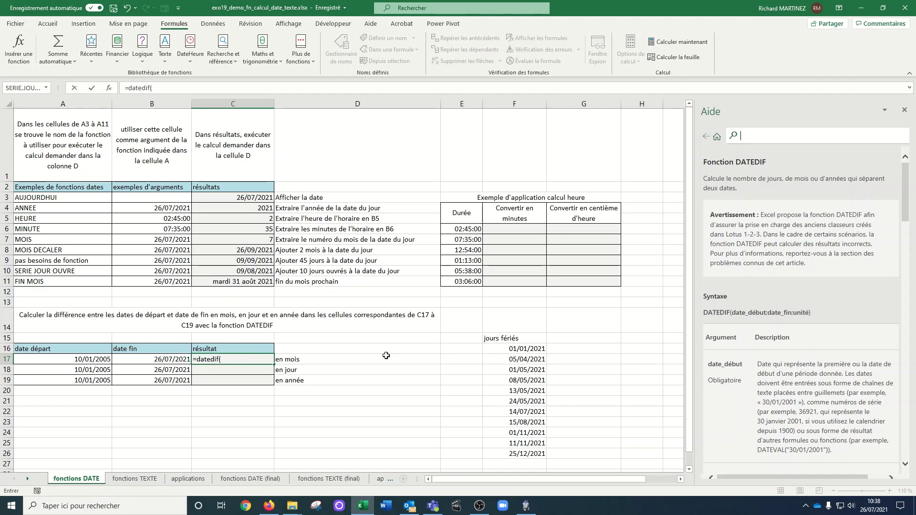
{"action": "scroll", "coordinate": [808, 265], "scroll_direction": "down", "scroll_amount": 10}
{"action": "scroll", "coordinate": [812, 273], "scroll_direction": "up", "scroll_amount": 10}
{"action": "left_click", "coordinate": [905, 111]}
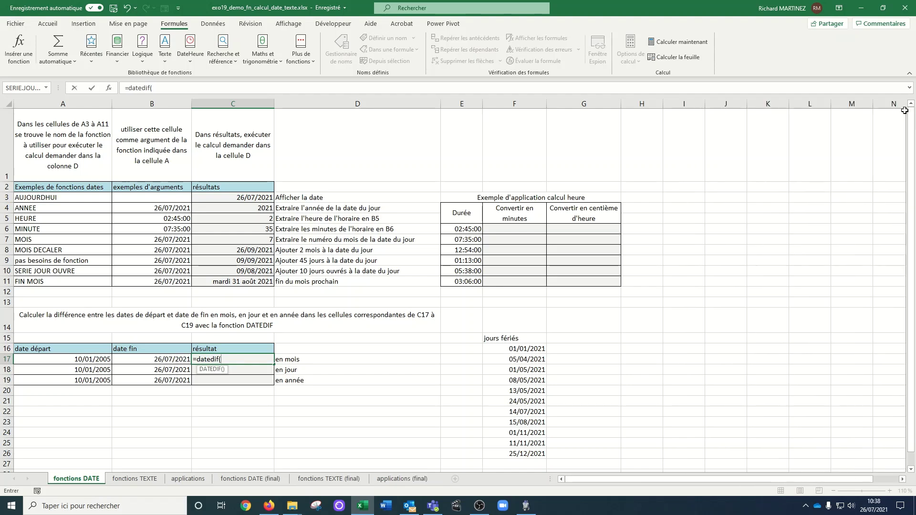
Complete the DATEDIF formula in C17 with start date A17, end date B17 and unit "m" to calculate the difference in months.
{"action": "left_click", "coordinate": [232, 358]}
{"action": "left_click", "coordinate": [97, 358]}
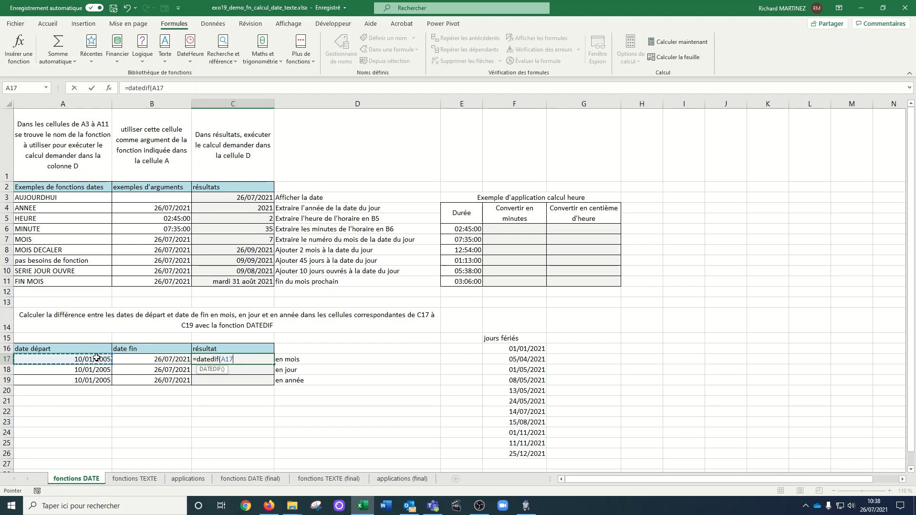
{"action": "type", "text": ";"}
{"action": "left_click", "coordinate": [151, 358]}
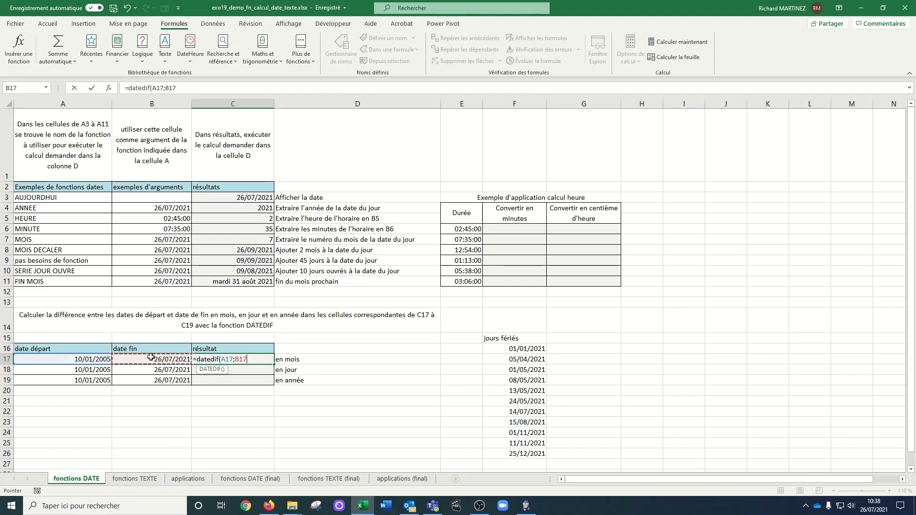
{"action": "type", "text": ";"}
{"action": "type", "text": "\"m\""}
{"action": "key", "text": "Return"}
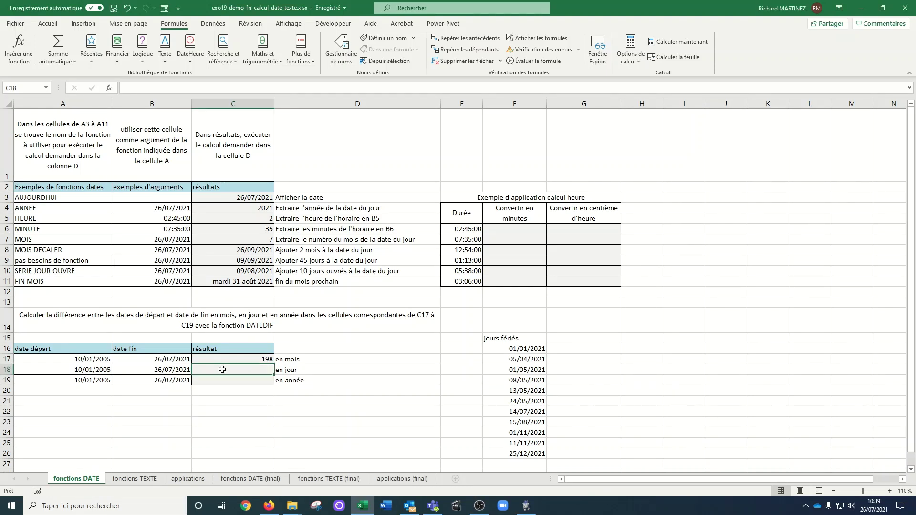
Enter =DATEDIF(A18;B18;"d") in cell C18 to calculate the difference between the two dates in days.
{"action": "type", "text": "=d"}
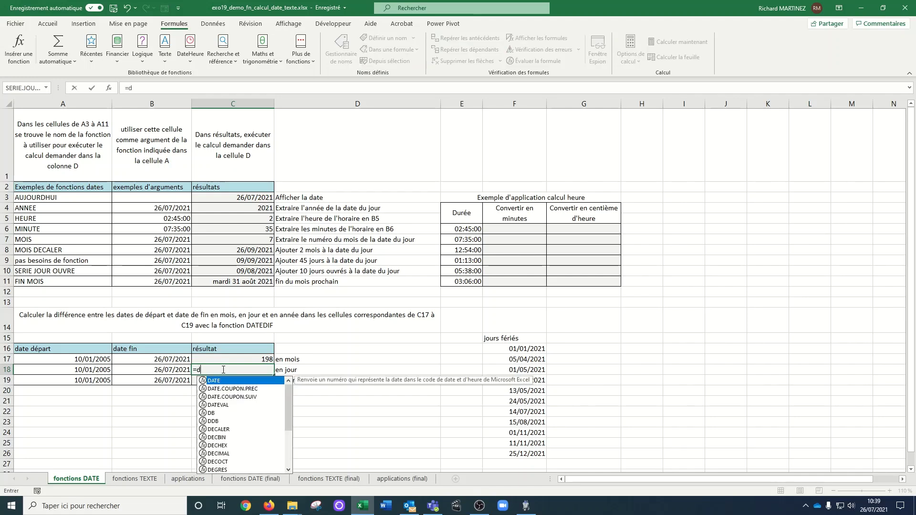
{"action": "type", "text": "ated"}
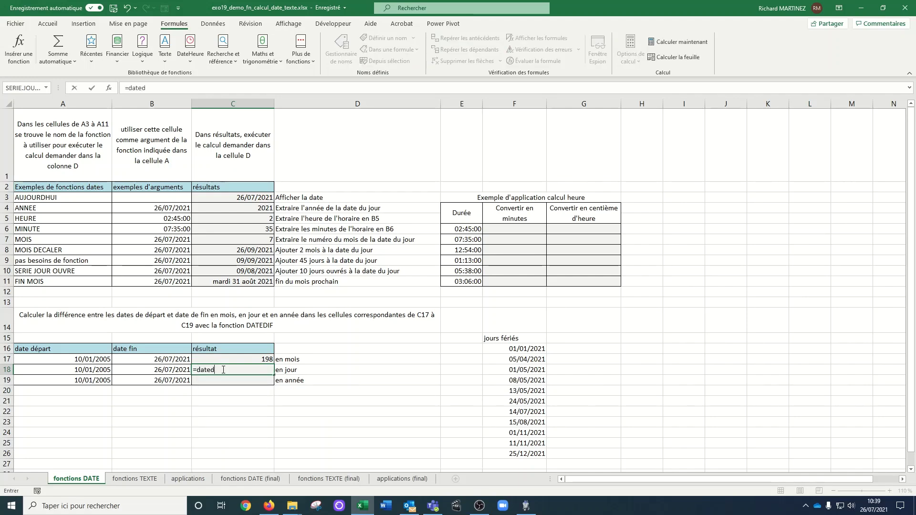
{"action": "type", "text": "if("}
{"action": "left_click", "coordinate": [54, 373]}
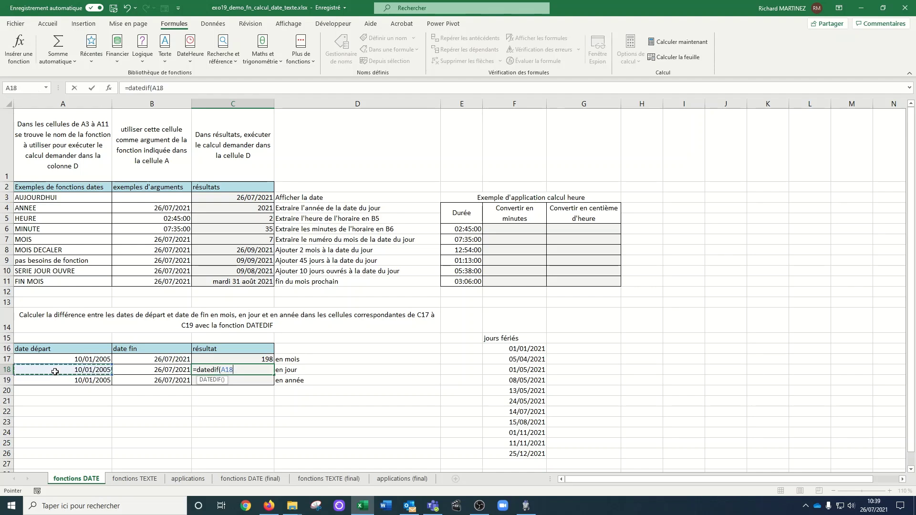
{"action": "type", "text": ";"}
{"action": "left_click", "coordinate": [137, 367]}
{"action": "type", "text": ";\""}
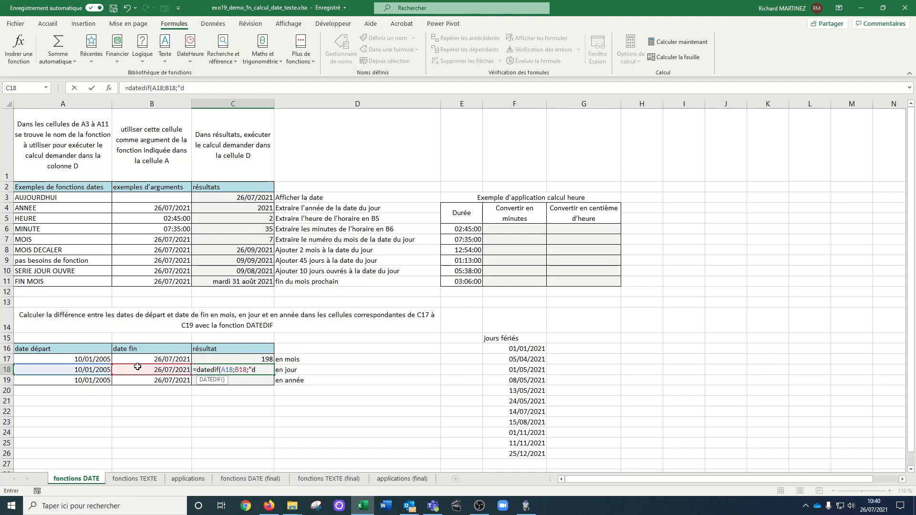
{"action": "type", "text": "d\")"}
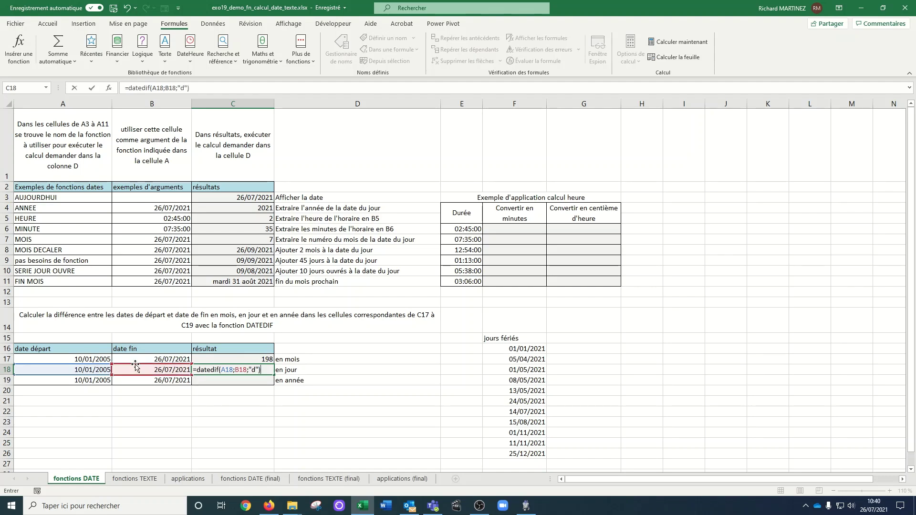
{"action": "key", "text": "Return"}
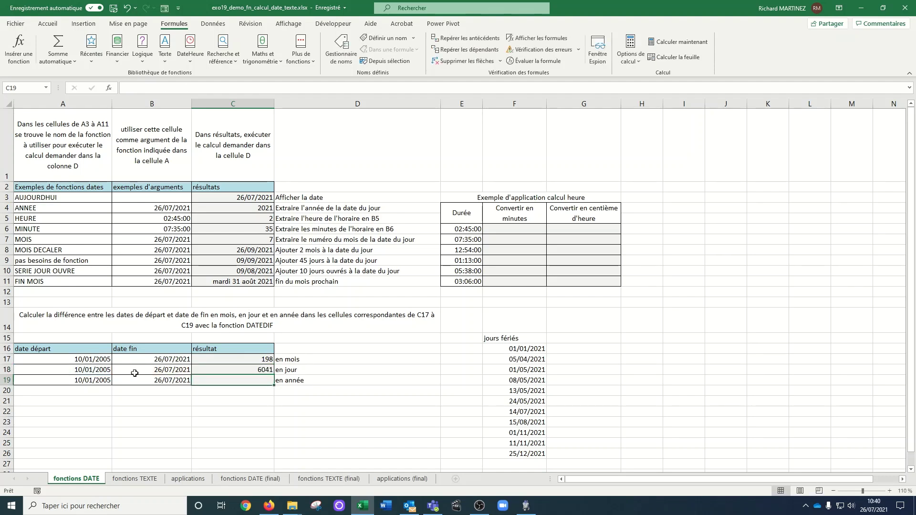
Copy the DATEDIF formula from C18 down to C19 and change its unit to "y" for the difference in years.
{"action": "left_click", "coordinate": [264, 371]}
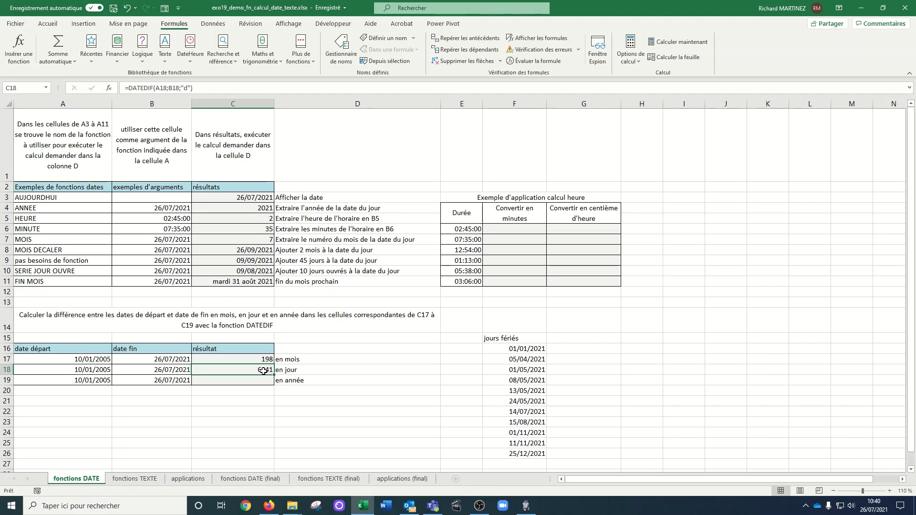
{"action": "left_click_drag", "start_coordinate": [274, 374], "coordinate": [267, 382]}
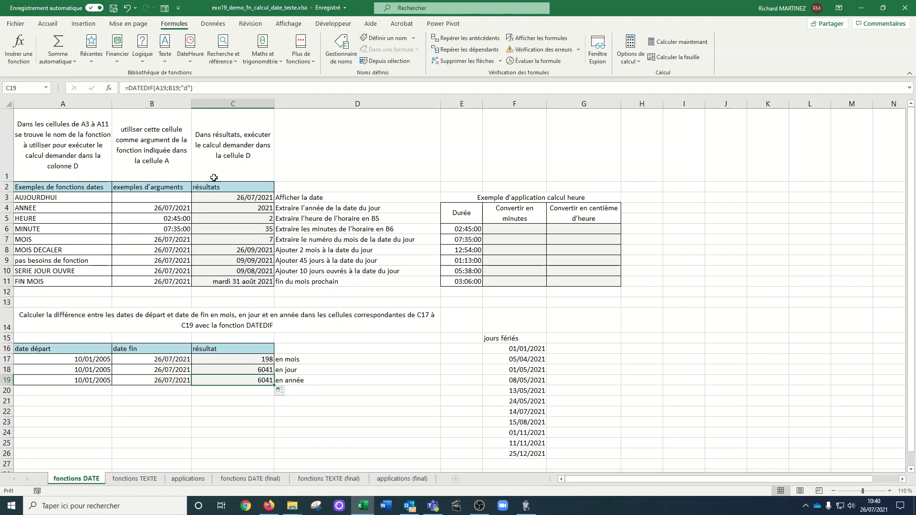
{"action": "left_click", "coordinate": [186, 88]}
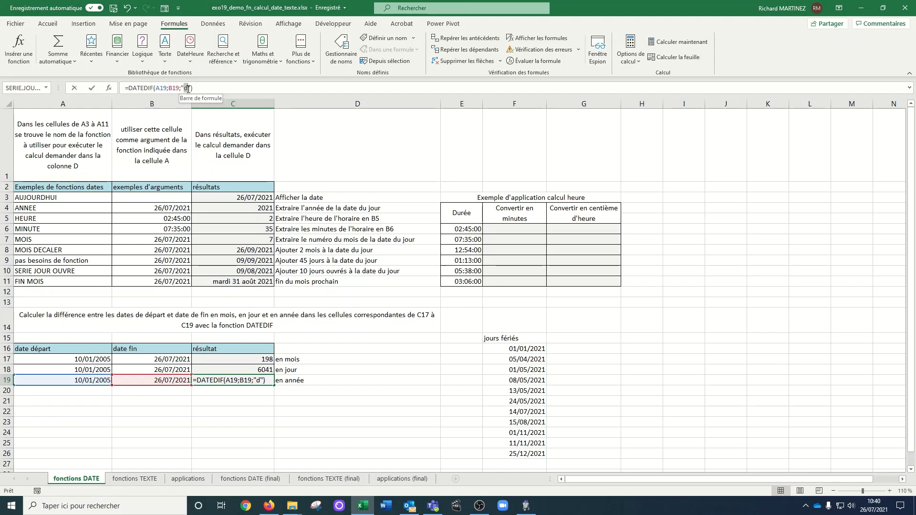
{"action": "type", "text": "y"}
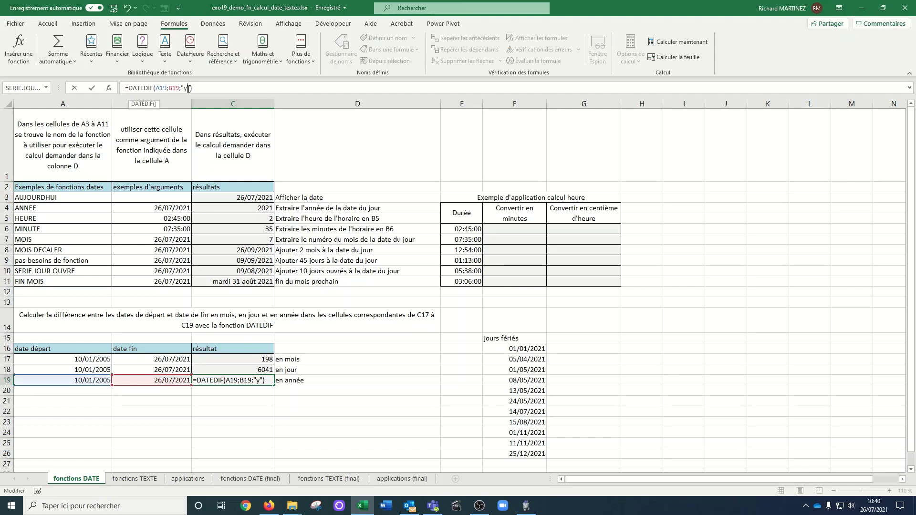
{"action": "key", "text": "Return"}
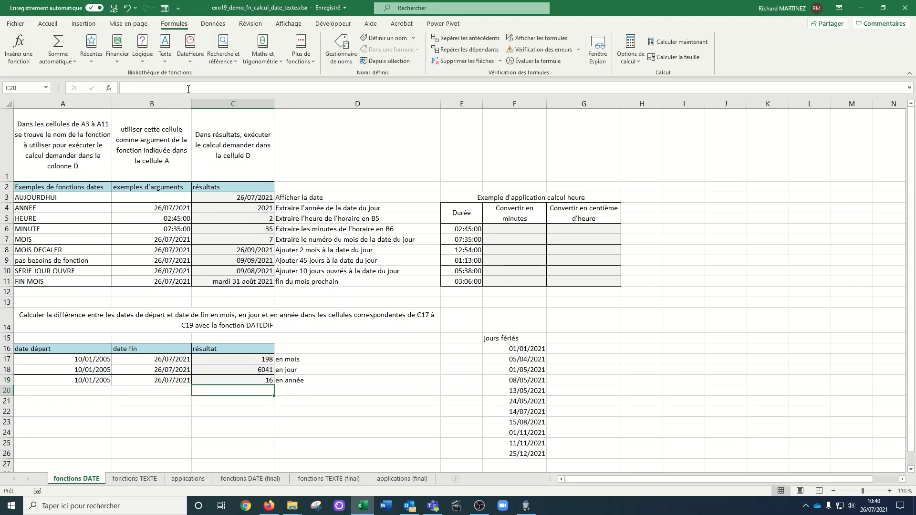
Enter the subtraction =B18-A18 in cell C21 as another way to calculate the difference in days.
{"action": "left_click", "coordinate": [235, 370]}
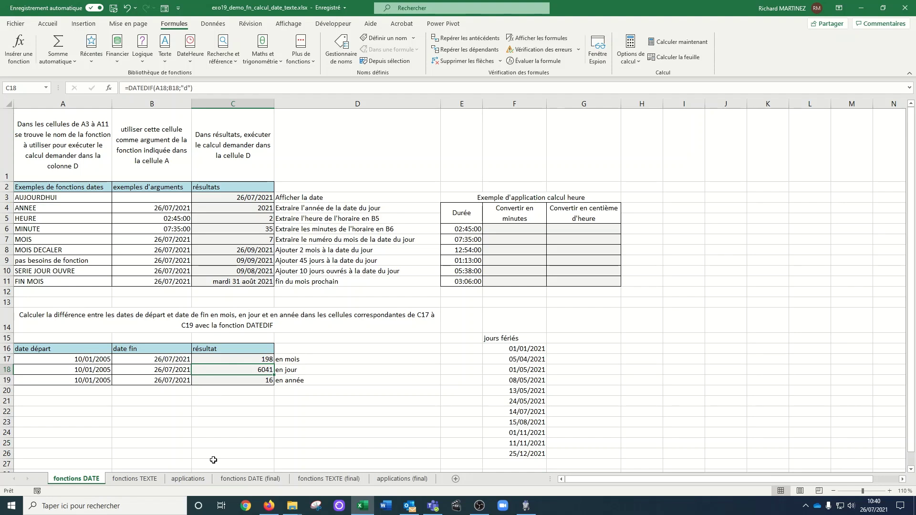
{"action": "left_click", "coordinate": [207, 403]}
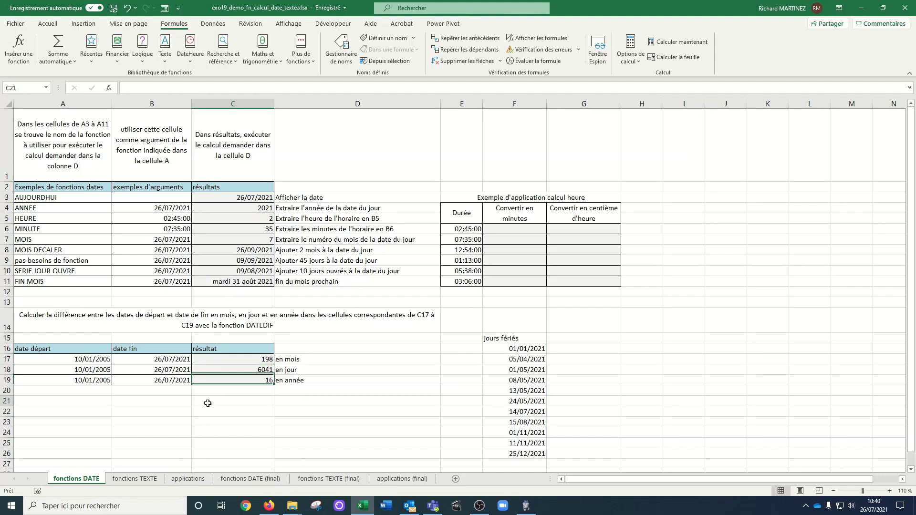
{"action": "type", "text": "="}
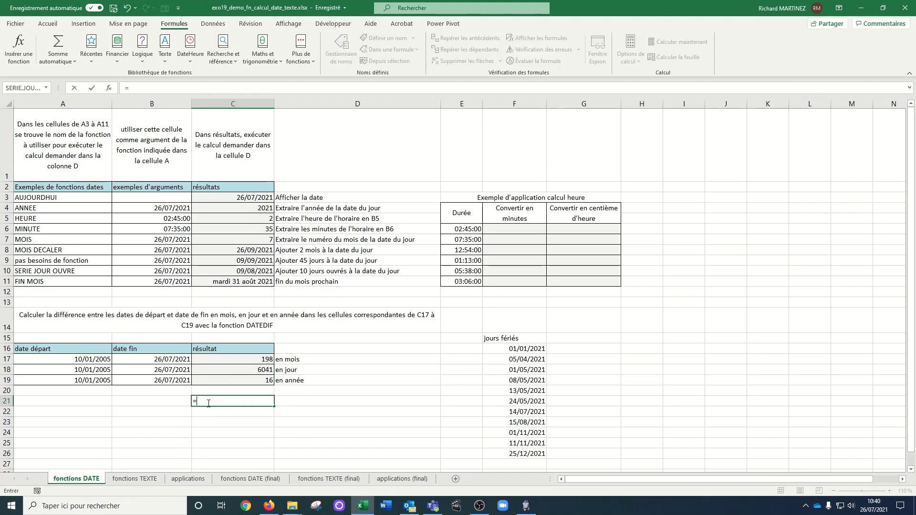
{"action": "left_click", "coordinate": [151, 370]}
{"action": "type", "text": "-"}
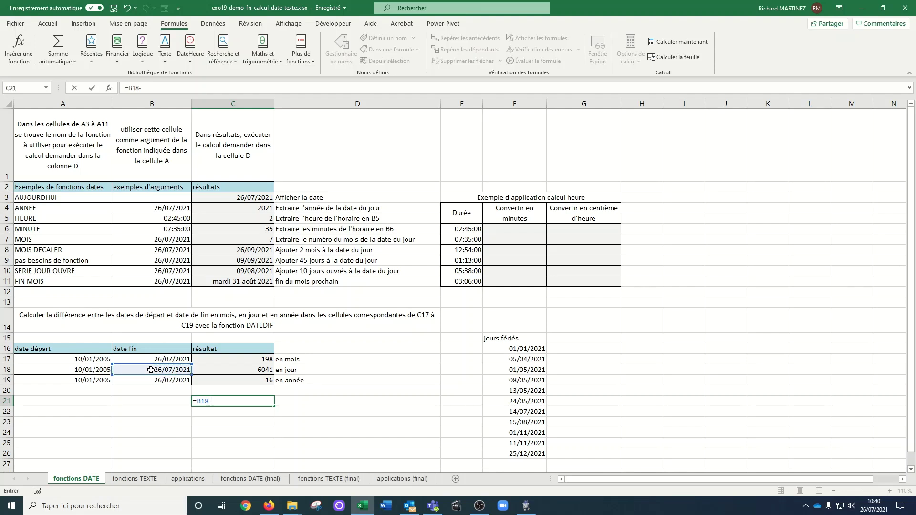
{"action": "left_click", "coordinate": [82, 371]}
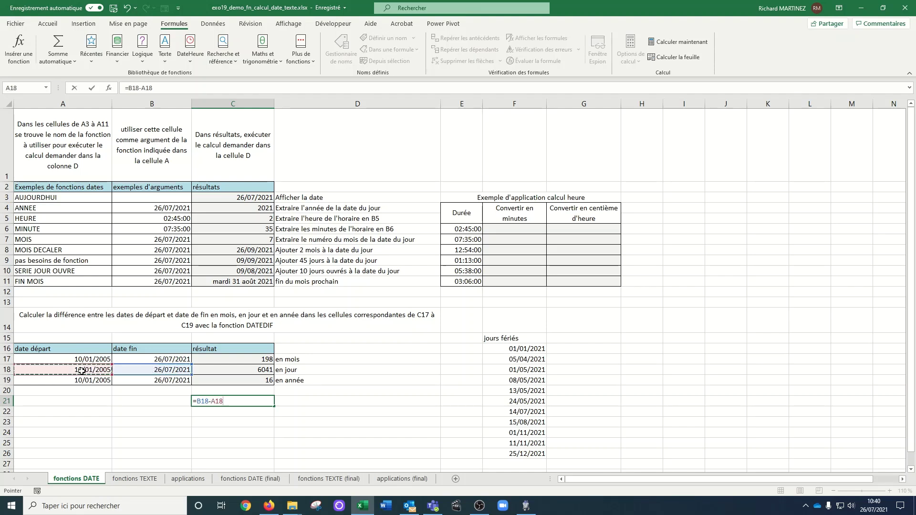
{"action": "key", "text": "Return"}
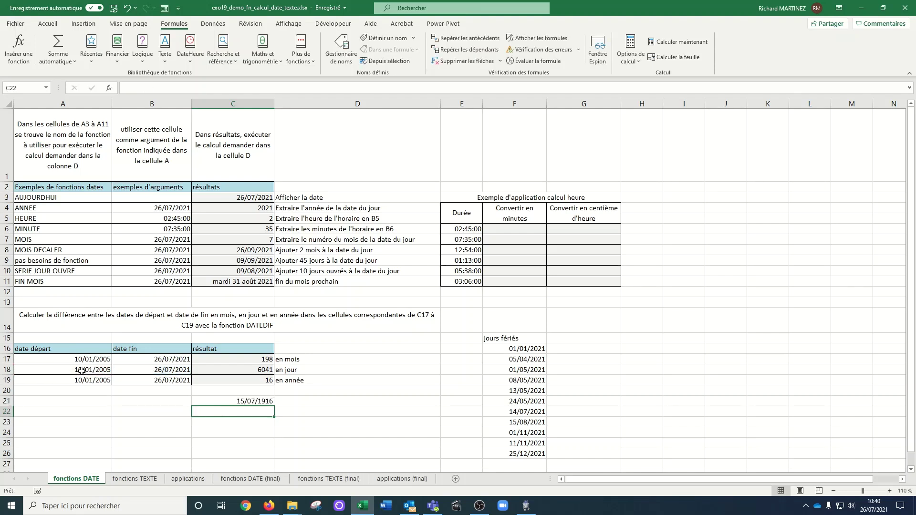
Apply the Standard number format to the subtraction result in cell C21.
{"action": "left_click", "coordinate": [230, 397]}
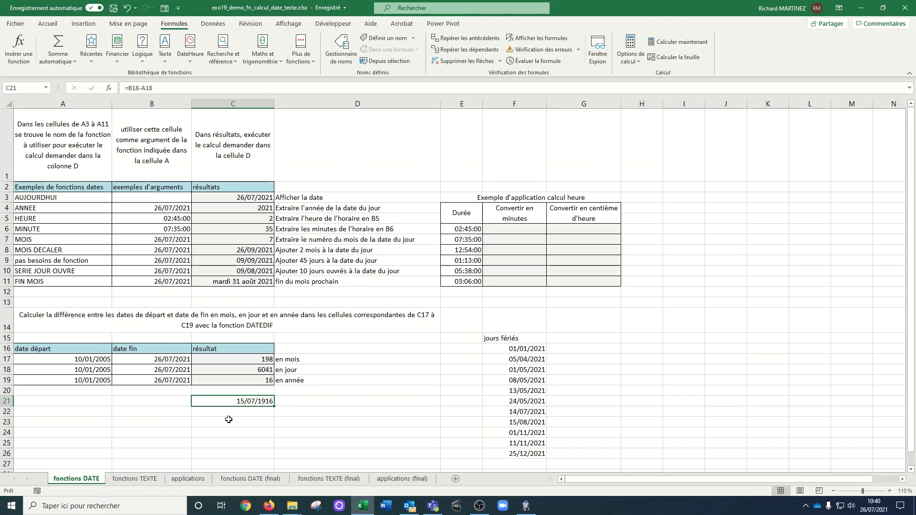
{"action": "left_click", "coordinate": [43, 24]}
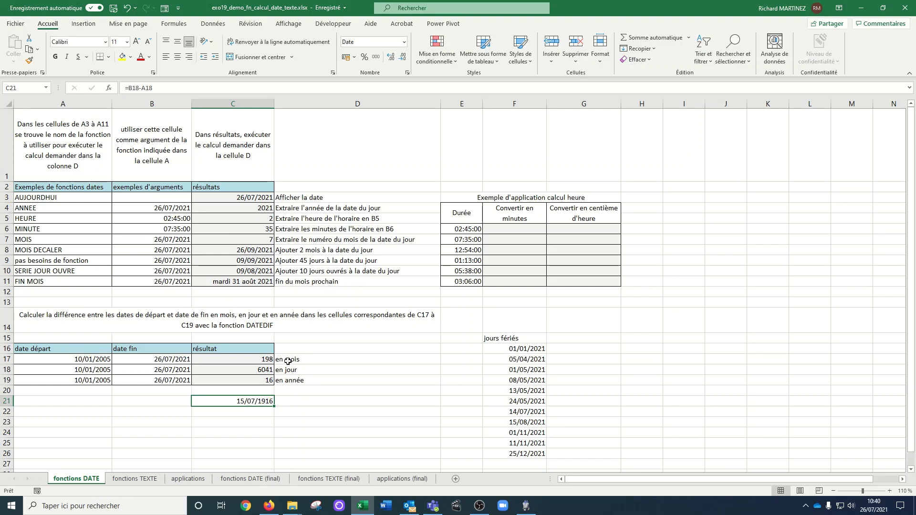
{"action": "left_click", "coordinate": [403, 42]}
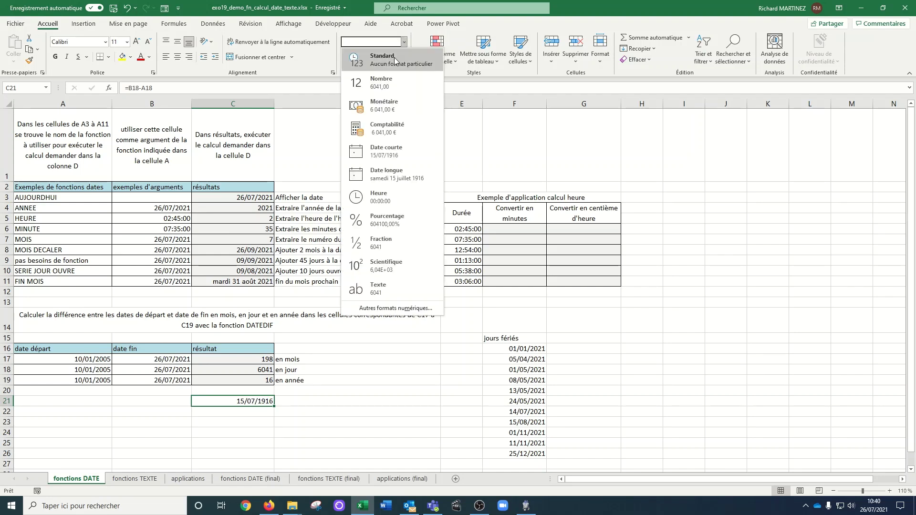
{"action": "left_click", "coordinate": [394, 56]}
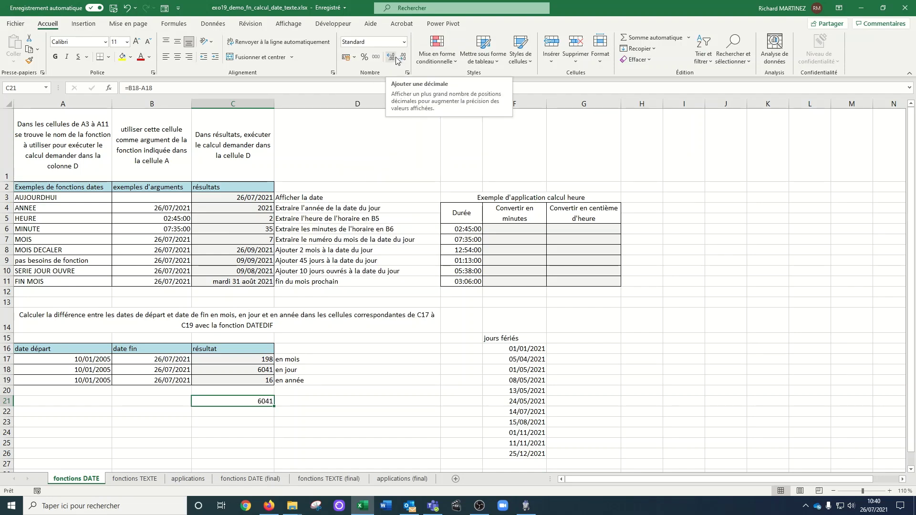
Enter =JOURS(B18;A18) in cell C22 to calculate the difference in days with the JOURS function.
{"action": "left_click", "coordinate": [255, 413]}
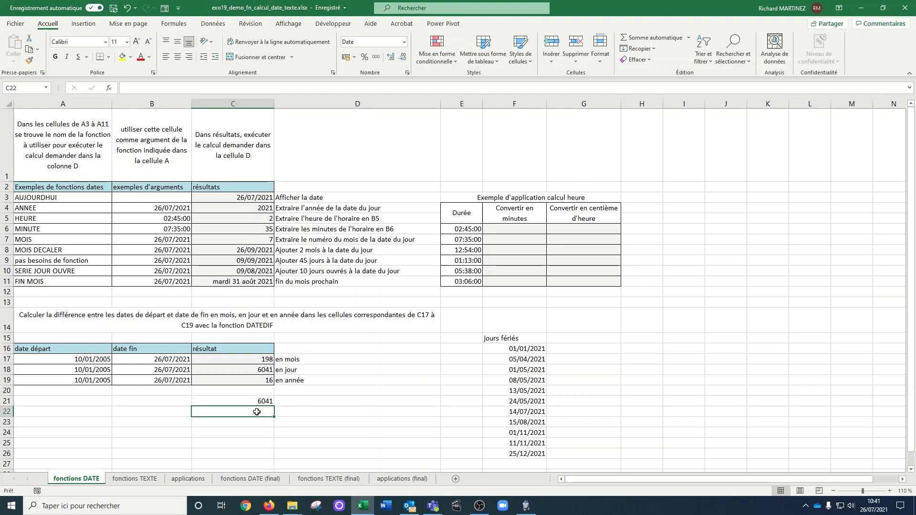
{"action": "type", "text": "="}
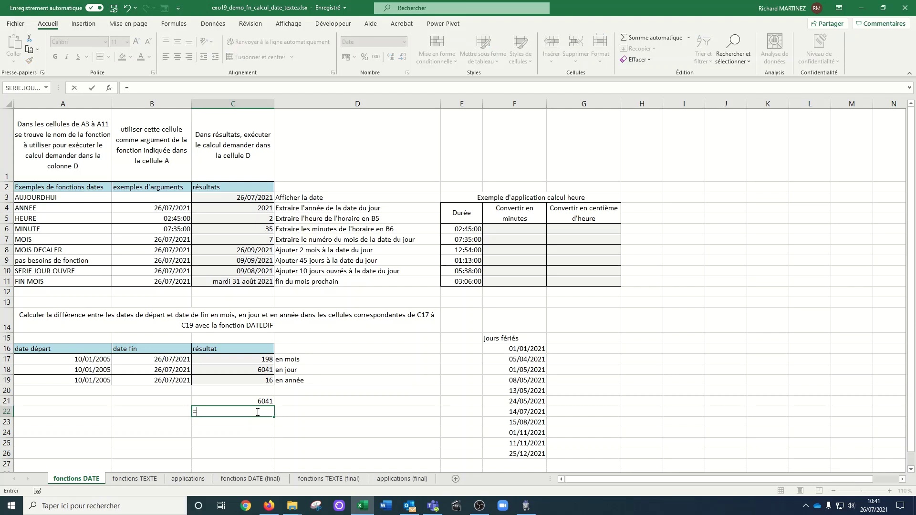
{"action": "type", "text": "jou"}
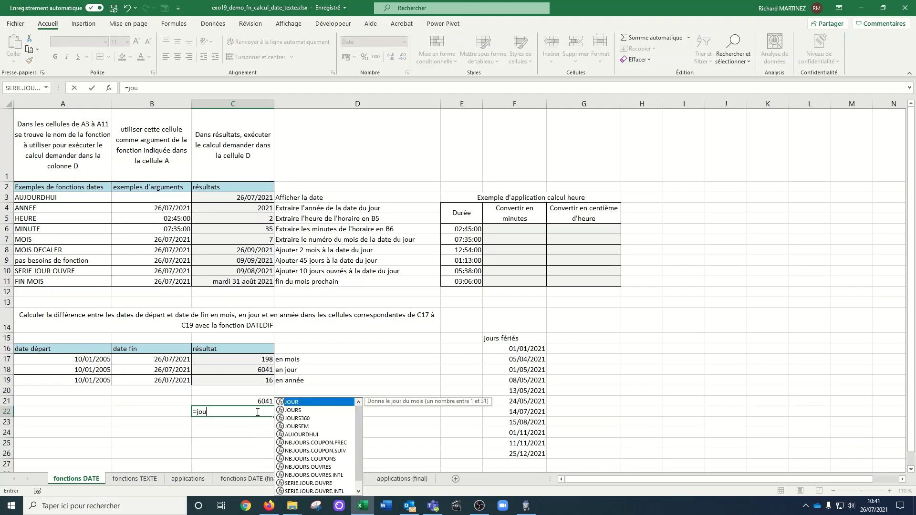
{"action": "double_click", "coordinate": [292, 410]}
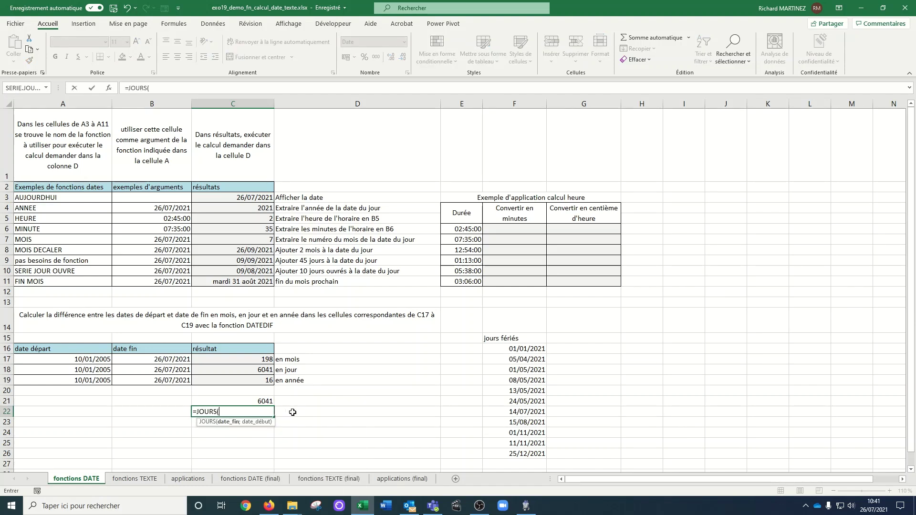
{"action": "left_click", "coordinate": [158, 370]}
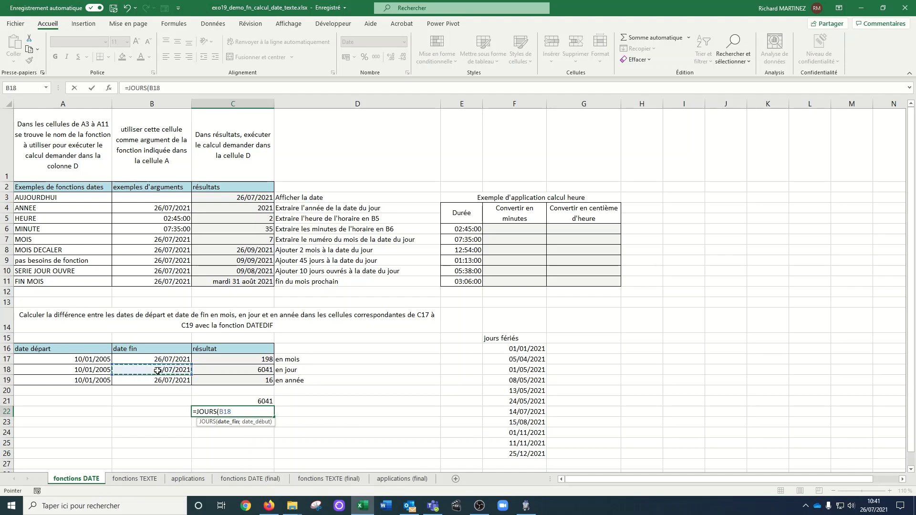
{"action": "type", "text": ";"}
{"action": "left_click", "coordinate": [84, 368]}
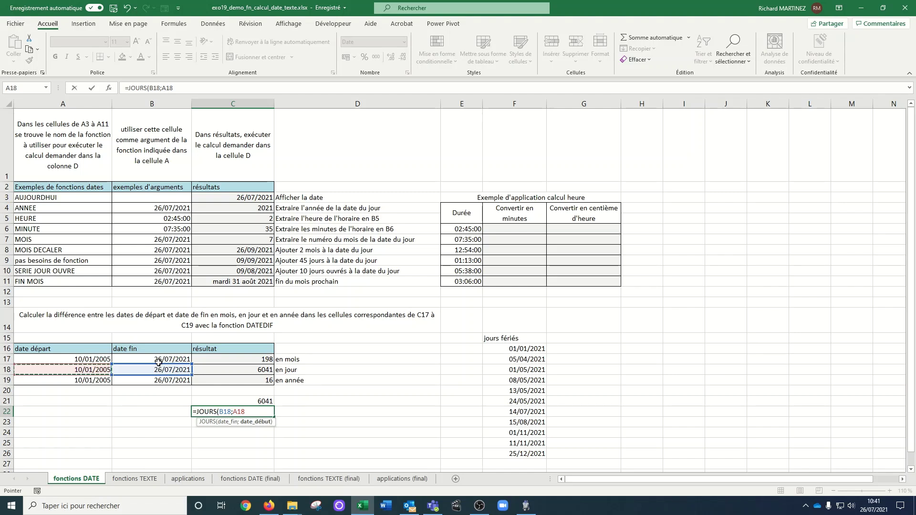
{"action": "type", "text": ")"}
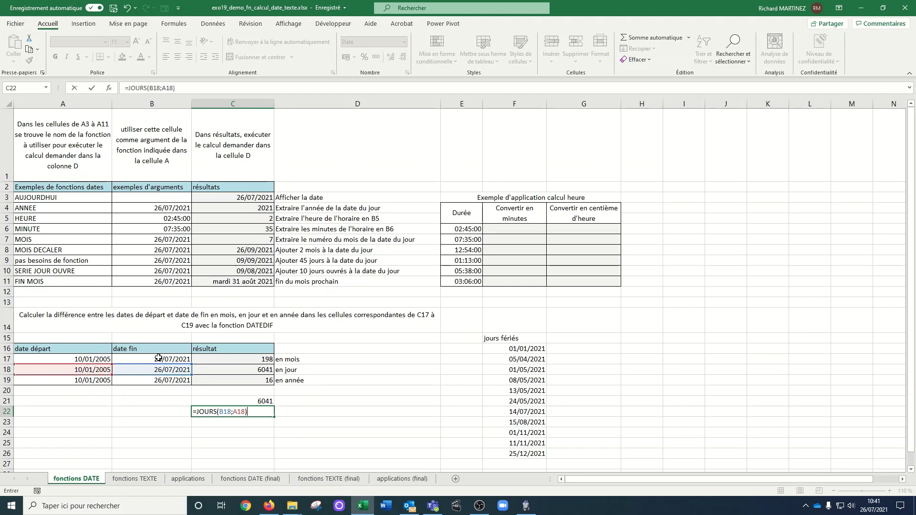
{"action": "key", "text": "Return"}
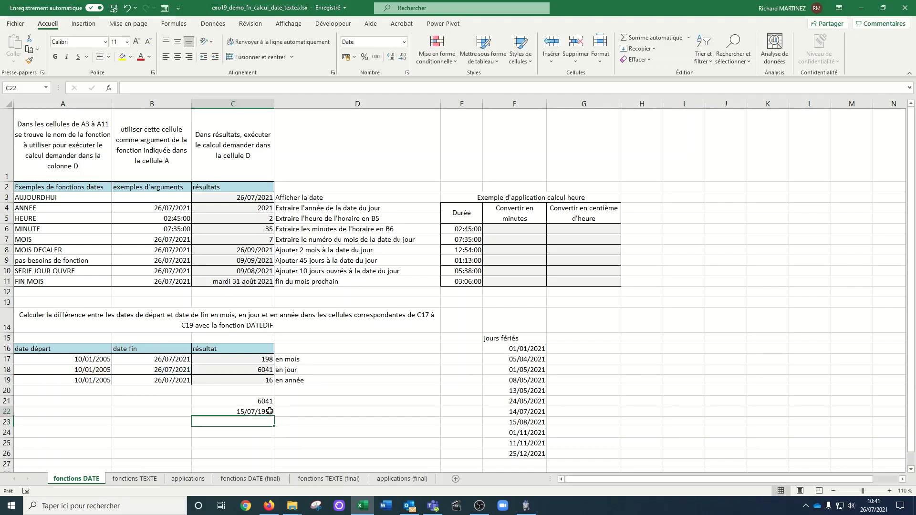
Apply the Standard number format to cell C22, and clear the trial calculations from C21:C22.
{"action": "left_click", "coordinate": [270, 411]}
{"action": "left_click", "coordinate": [404, 42]}
{"action": "left_click", "coordinate": [400, 58]}
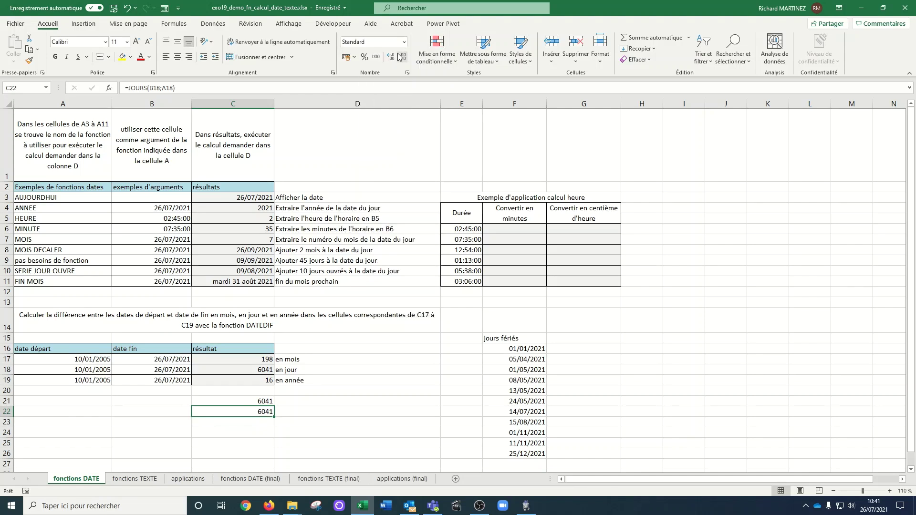
{"action": "left_click", "coordinate": [238, 402]}
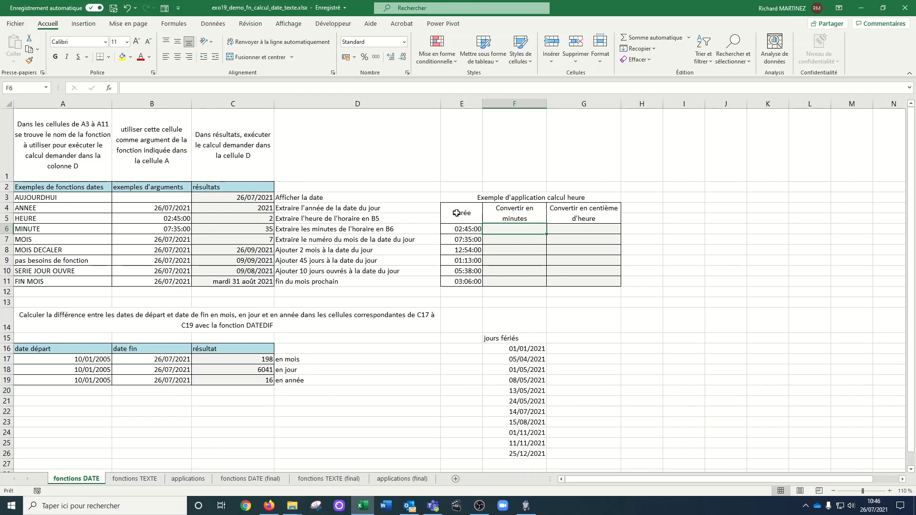
{"action": "left_click_drag", "start_coordinate": [456, 213], "coordinate": [585, 282]}
{"action": "left_click", "coordinate": [525, 230]}
{"action": "left_click_drag", "start_coordinate": [518, 228], "coordinate": [528, 281]}
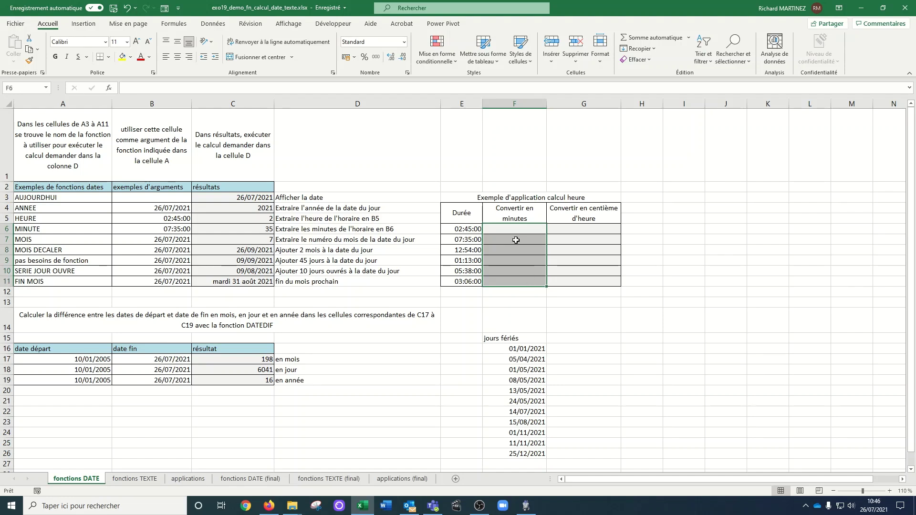
Enter =HEURE(E6)*60+MINUTE(E6) in cell F6 to convert the first duration to minutes.
{"action": "left_click", "coordinate": [500, 231]}
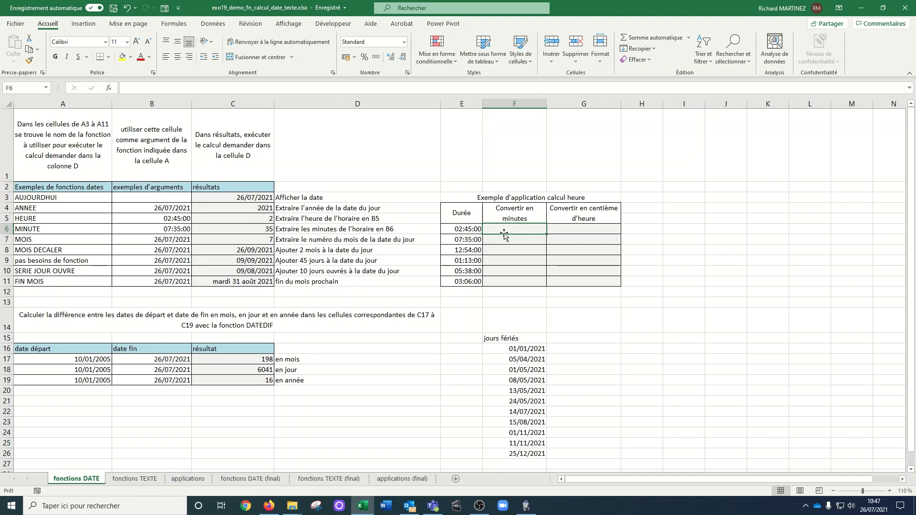
{"action": "type", "text": "="}
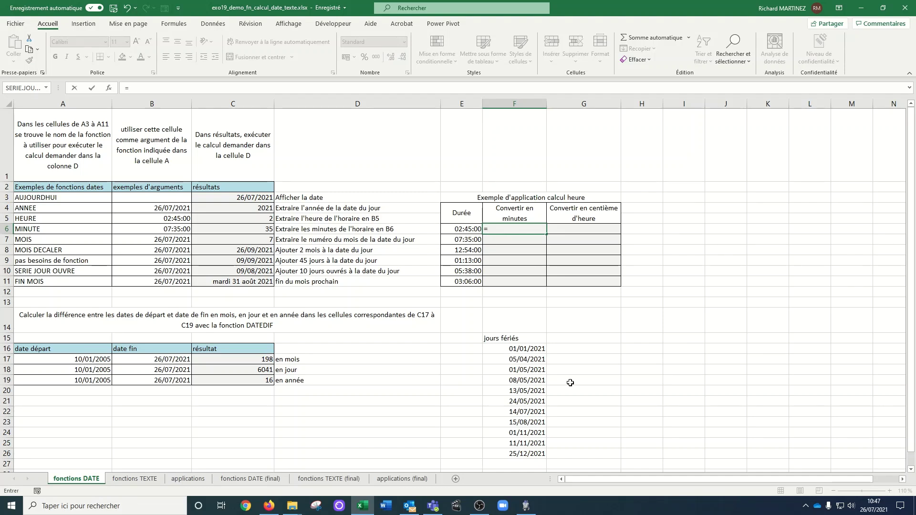
{"action": "type", "text": "heur"}
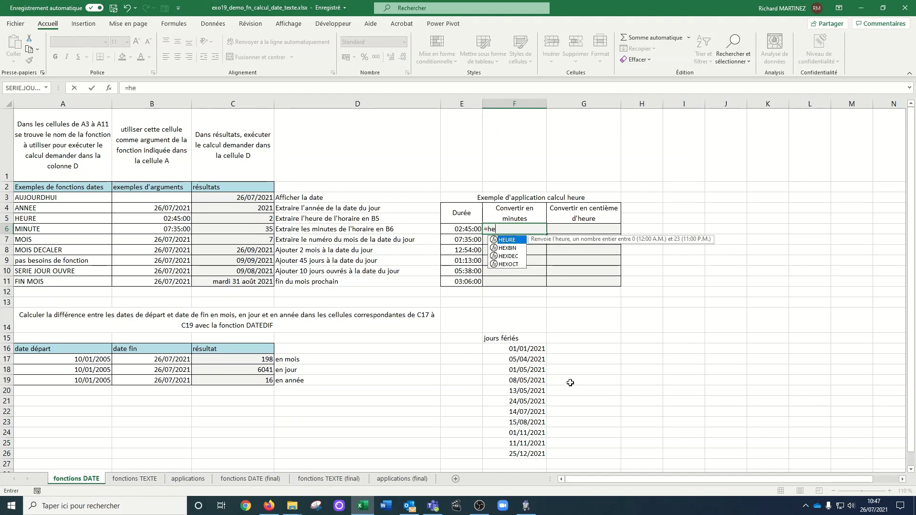
{"action": "double_click", "coordinate": [507, 241]}
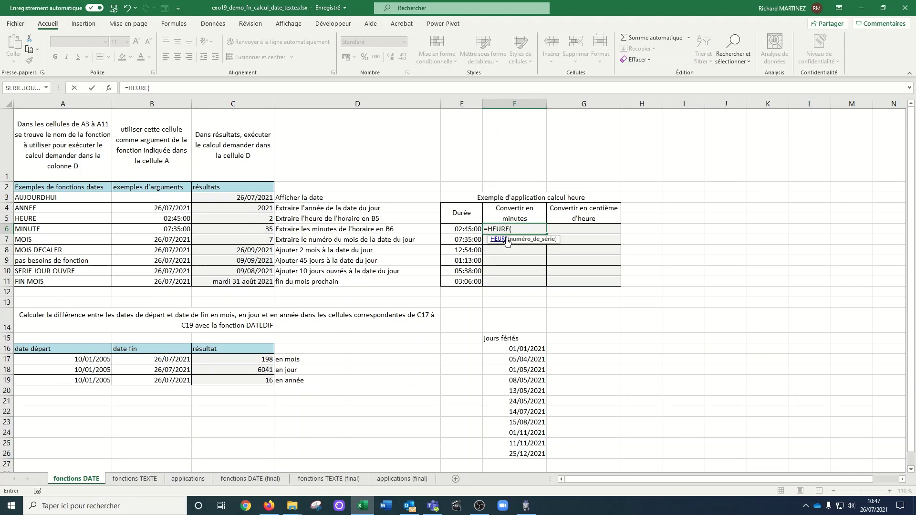
{"action": "left_click", "coordinate": [462, 229]}
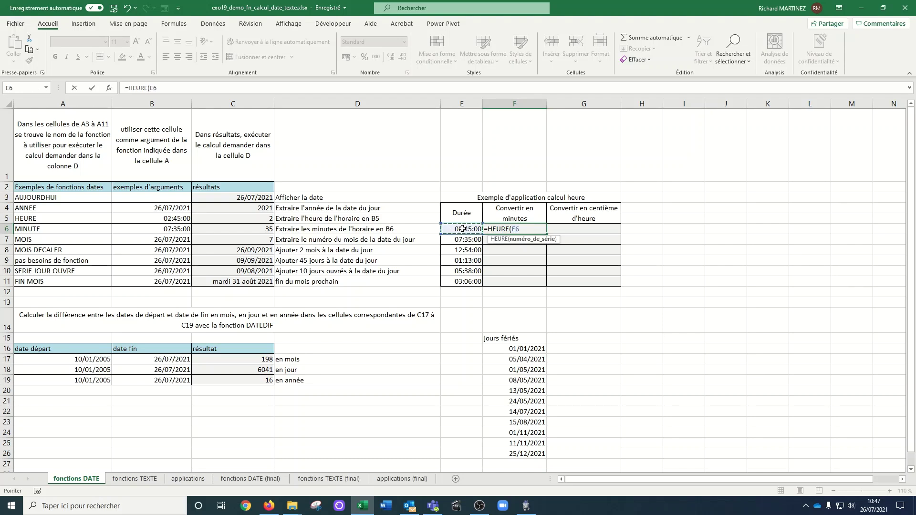
{"action": "type", "text": ")"}
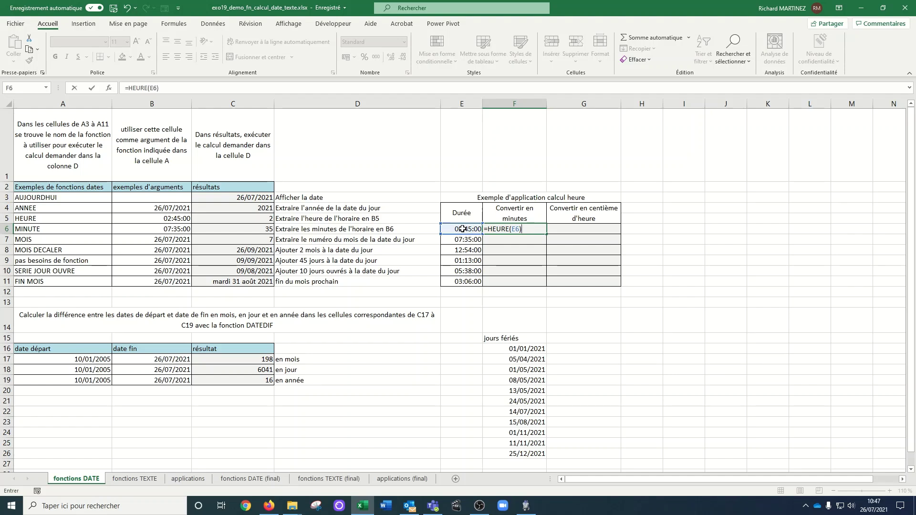
{"action": "type", "text": "*60"}
{"action": "type", "text": "+minu"}
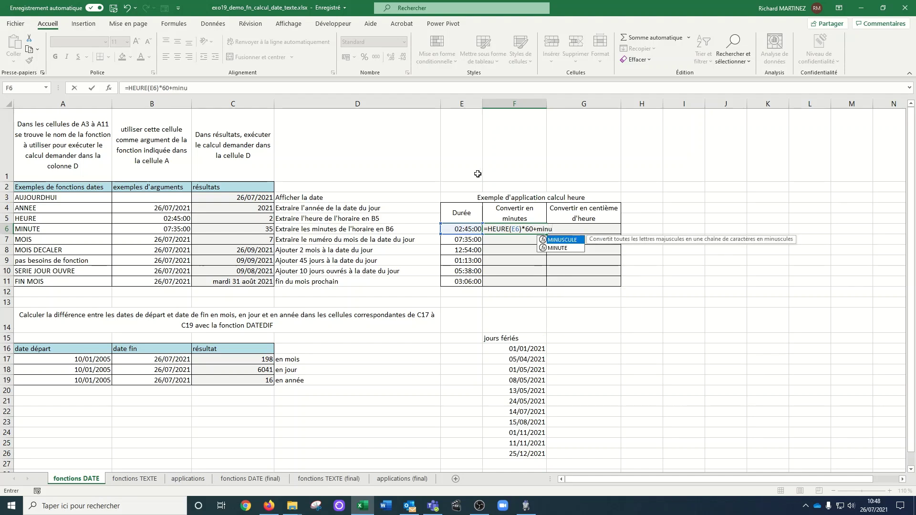
{"action": "key", "text": "Down"}
{"action": "key", "text": "Tab"}
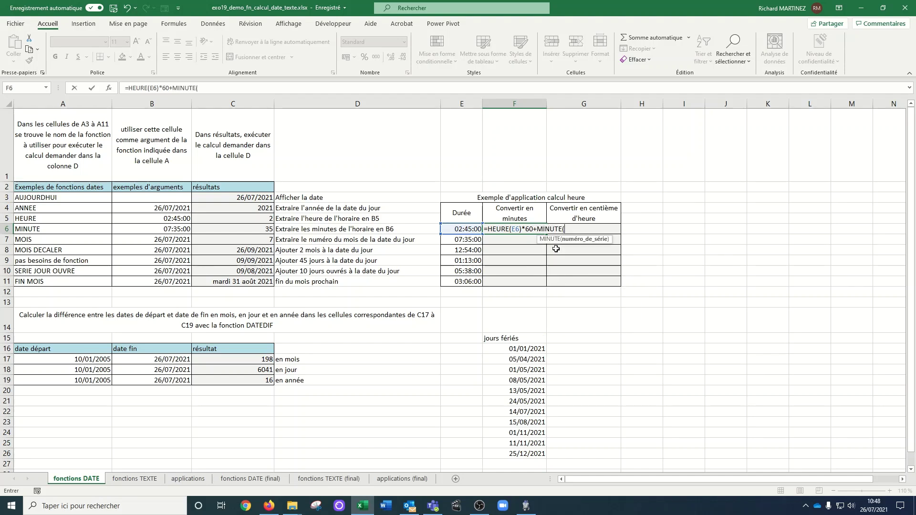
{"action": "left_click", "coordinate": [469, 229]}
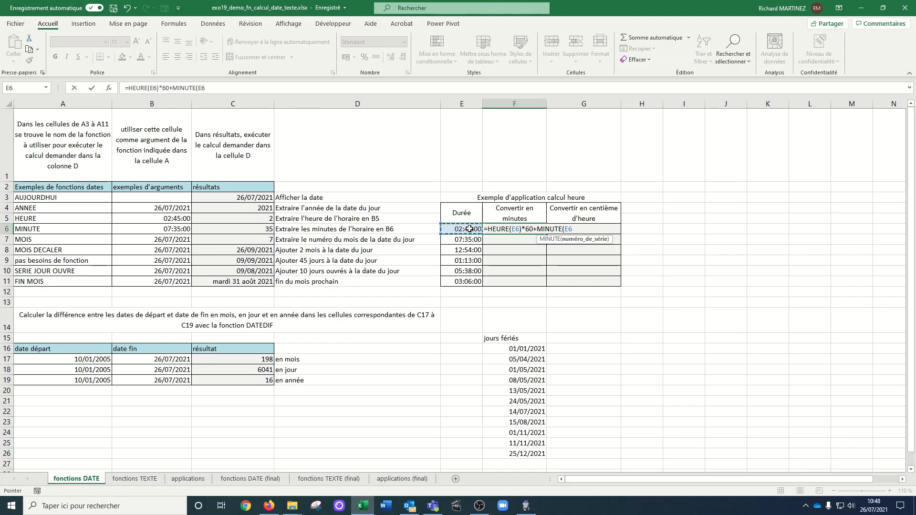
{"action": "type", "text": ")"}
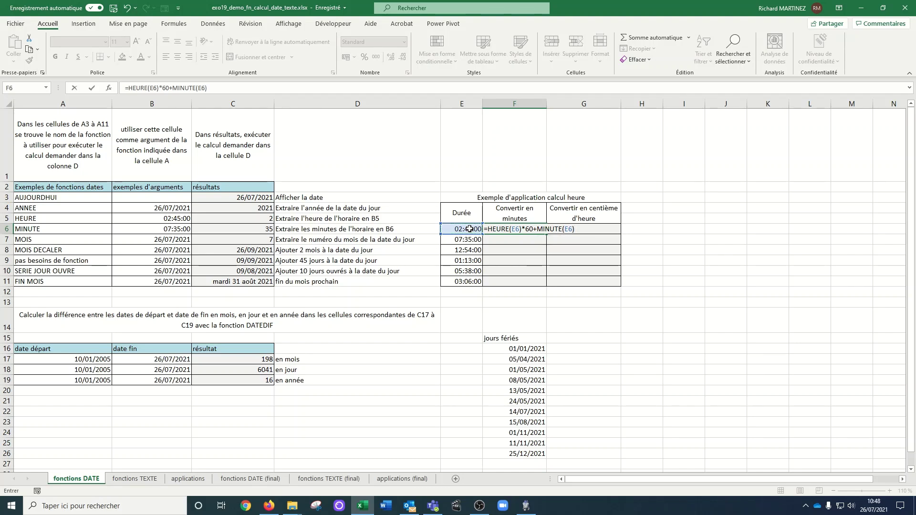
{"action": "key", "text": "Return"}
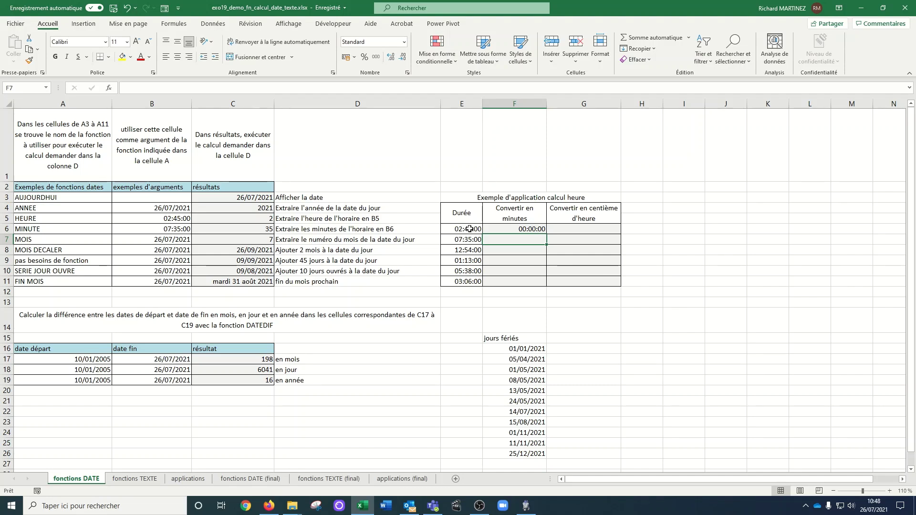
Apply the Standard number format to cell F6 and copy its formula down to F11, checking it against the durations in column E.
{"action": "left_click", "coordinate": [520, 230]}
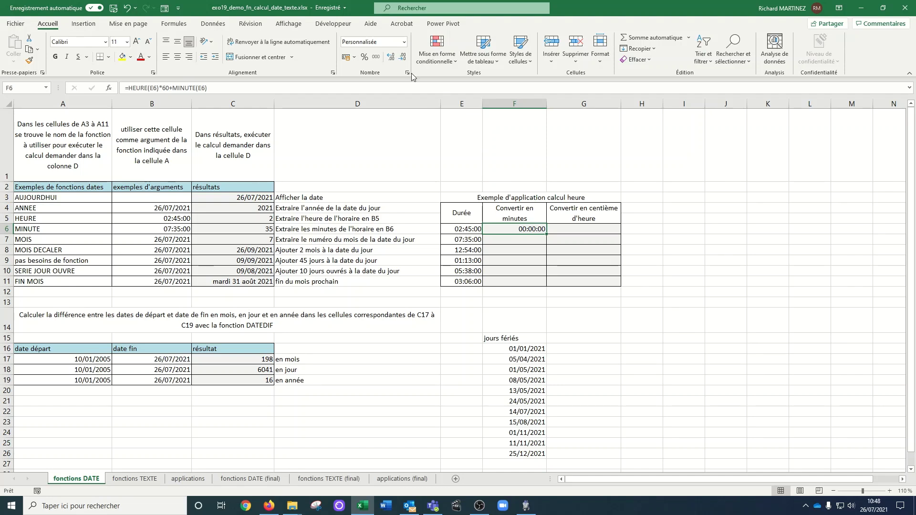
{"action": "left_click", "coordinate": [403, 42]}
{"action": "left_click", "coordinate": [399, 55]}
{"action": "left_click_drag", "start_coordinate": [546, 234], "coordinate": [548, 286]}
{"action": "left_click", "coordinate": [472, 251]}
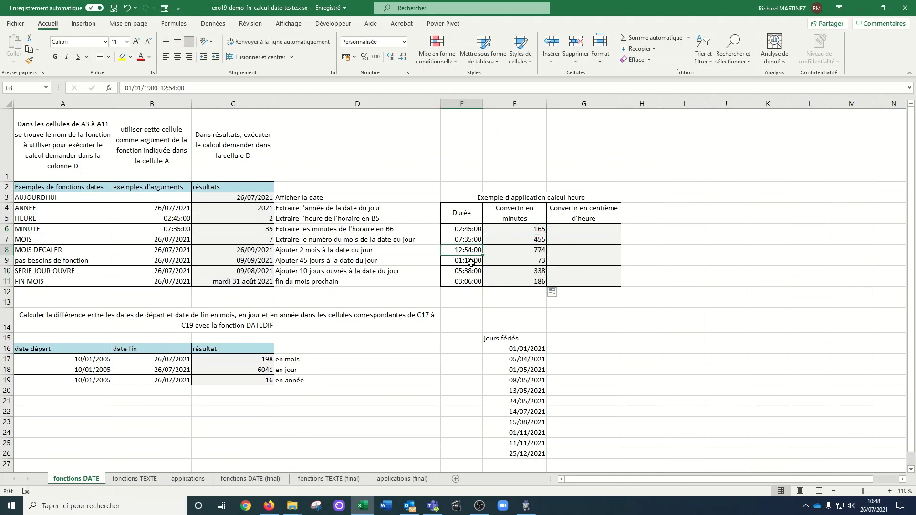
{"action": "left_click", "coordinate": [472, 261]}
{"action": "left_click", "coordinate": [472, 271]}
{"action": "left_click", "coordinate": [472, 282]}
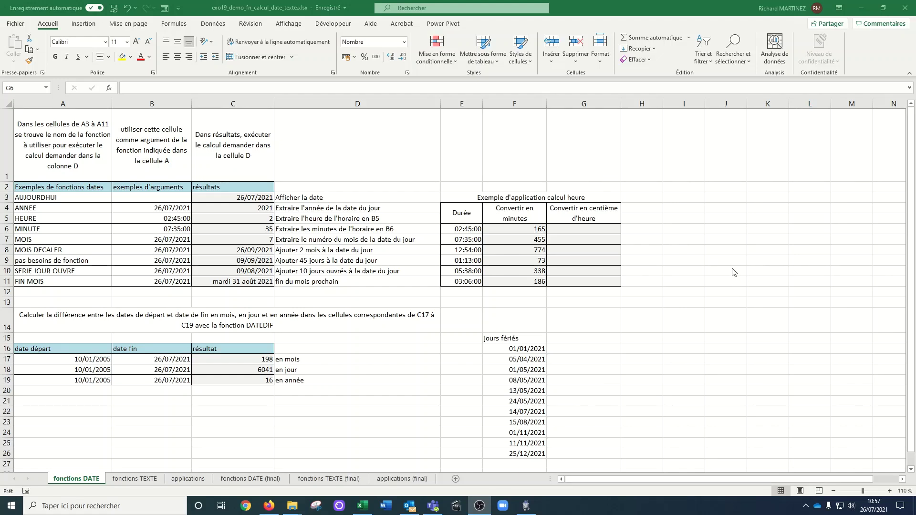
Try the Standard number format on the duration in cell E6, and undo the format change.
{"action": "left_click", "coordinate": [463, 228]}
{"action": "left_click", "coordinate": [463, 228]}
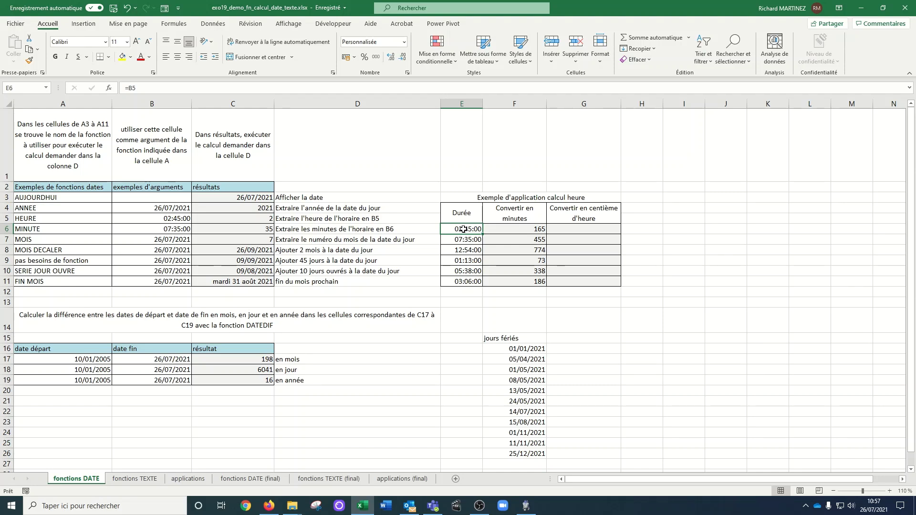
{"action": "left_click", "coordinate": [404, 42]}
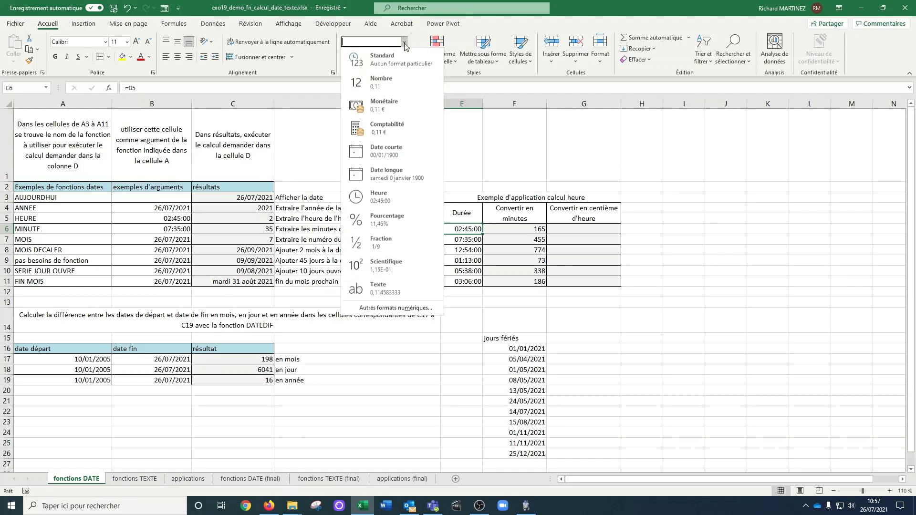
{"action": "left_click", "coordinate": [396, 55]}
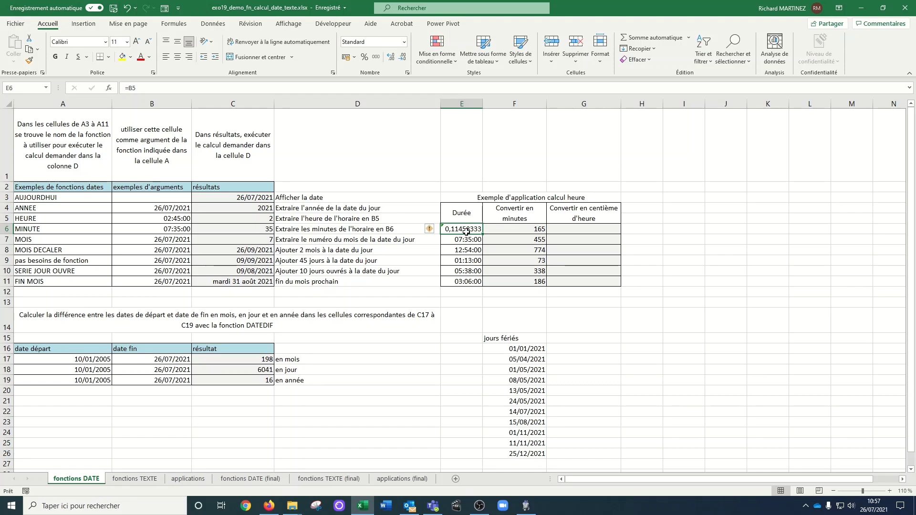
{"action": "left_click", "coordinate": [127, 8]}
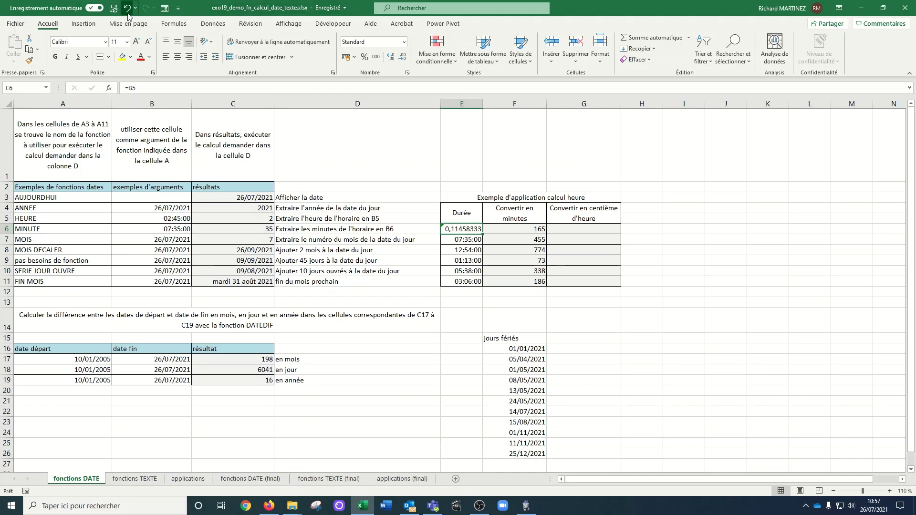
Enter =E6*24 in cell G6 to convert the duration to hundredths of an hour, and copy the formula down to G11.
{"action": "left_click", "coordinate": [589, 229]}
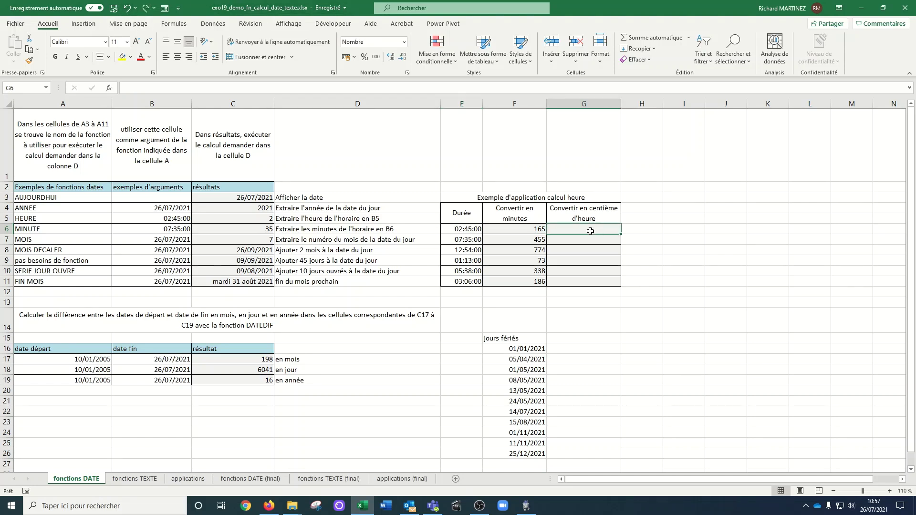
{"action": "type", "text": "="}
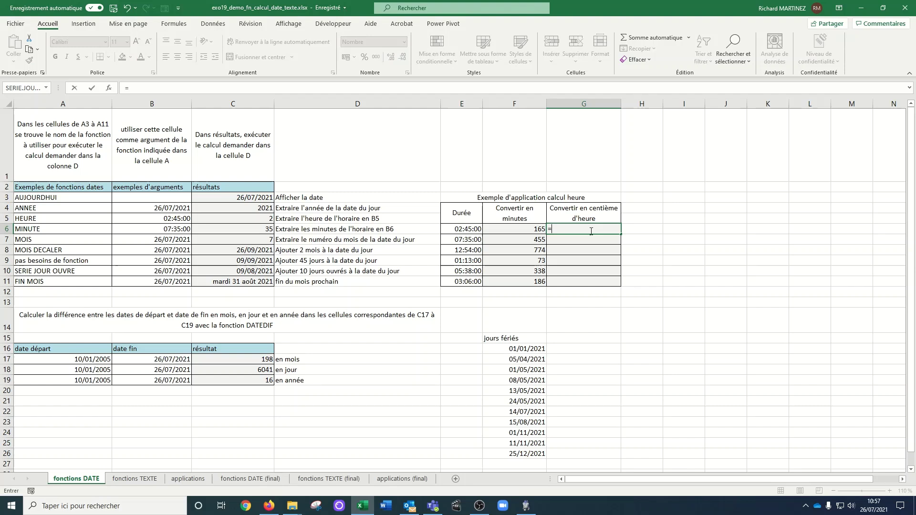
{"action": "left_click", "coordinate": [471, 228]}
{"action": "type", "text": "*"}
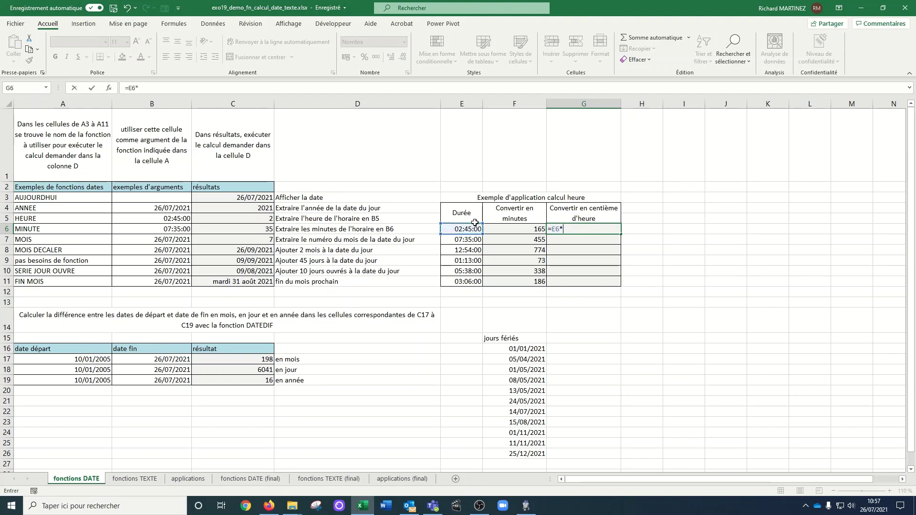
{"action": "type", "text": "24"}
{"action": "key", "text": "Return"}
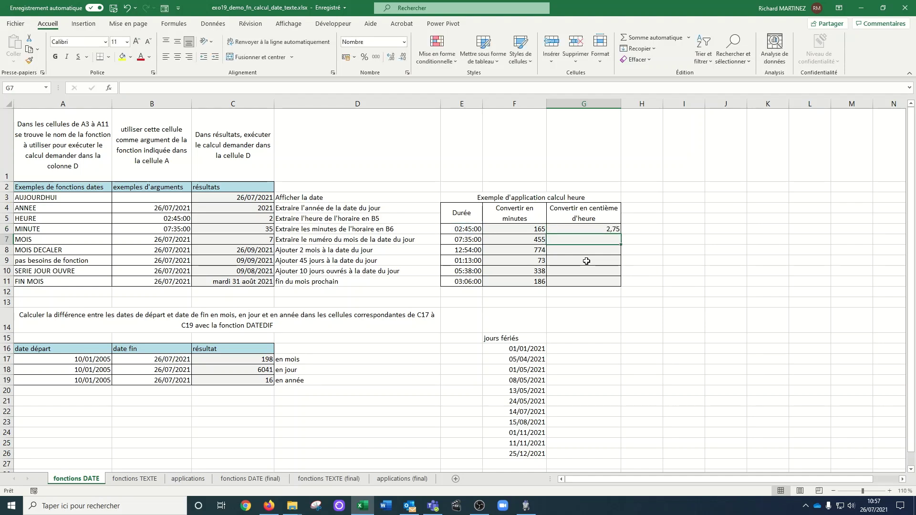
{"action": "left_click", "coordinate": [615, 231]}
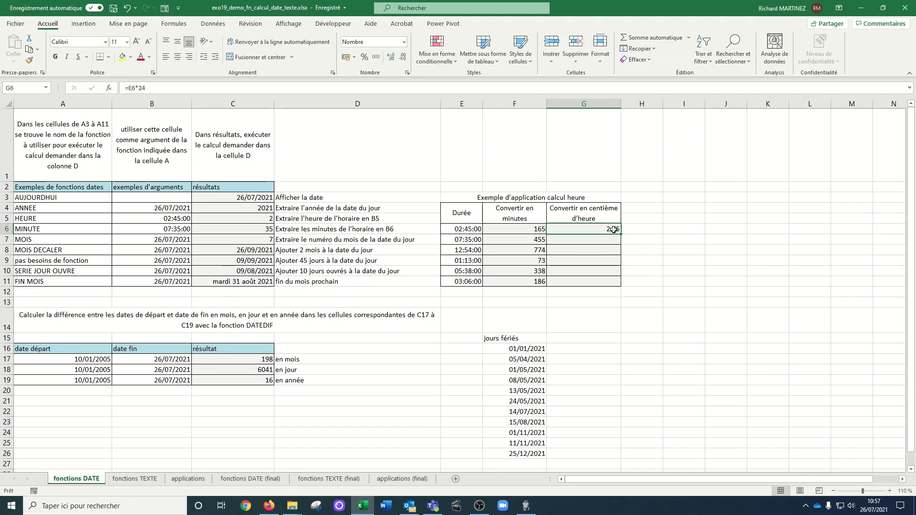
{"action": "left_click_drag", "start_coordinate": [619, 236], "coordinate": [613, 281]}
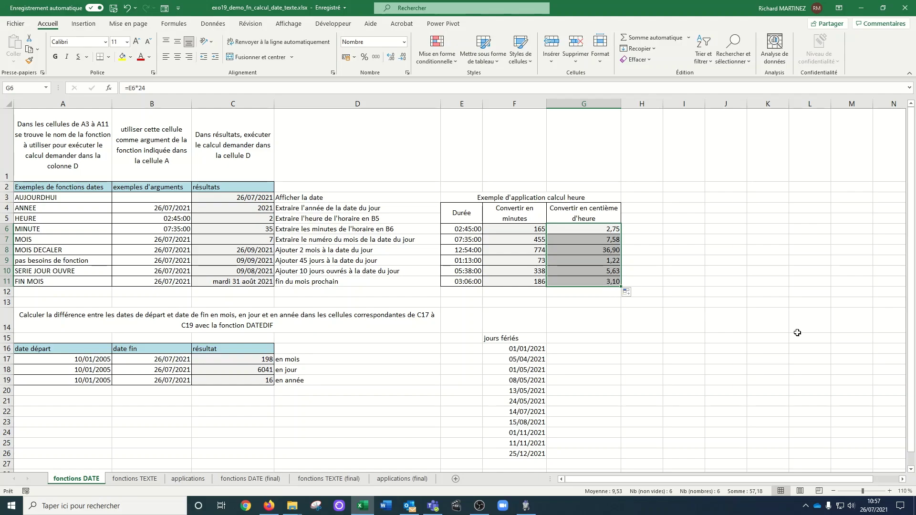